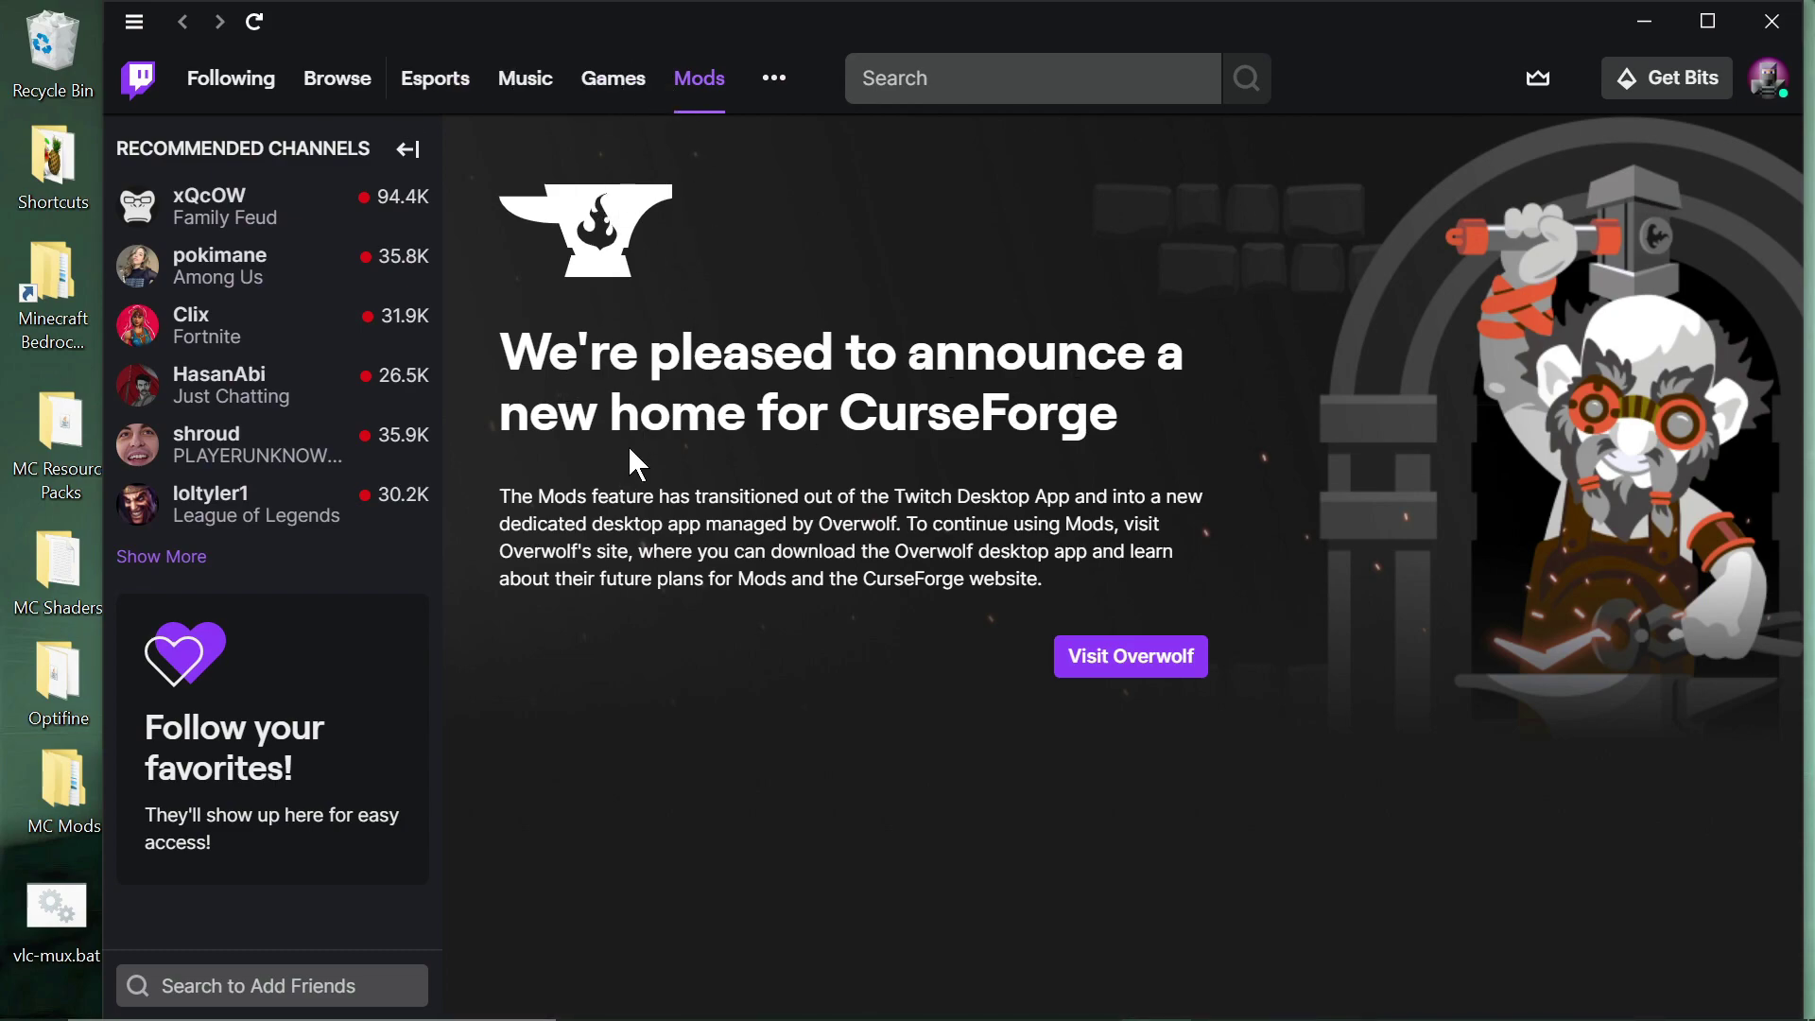
# Visit the Overwolf site from the Mods announcement to view the CurseForge download page, and minimize the browser
pyautogui.click(1106, 673)
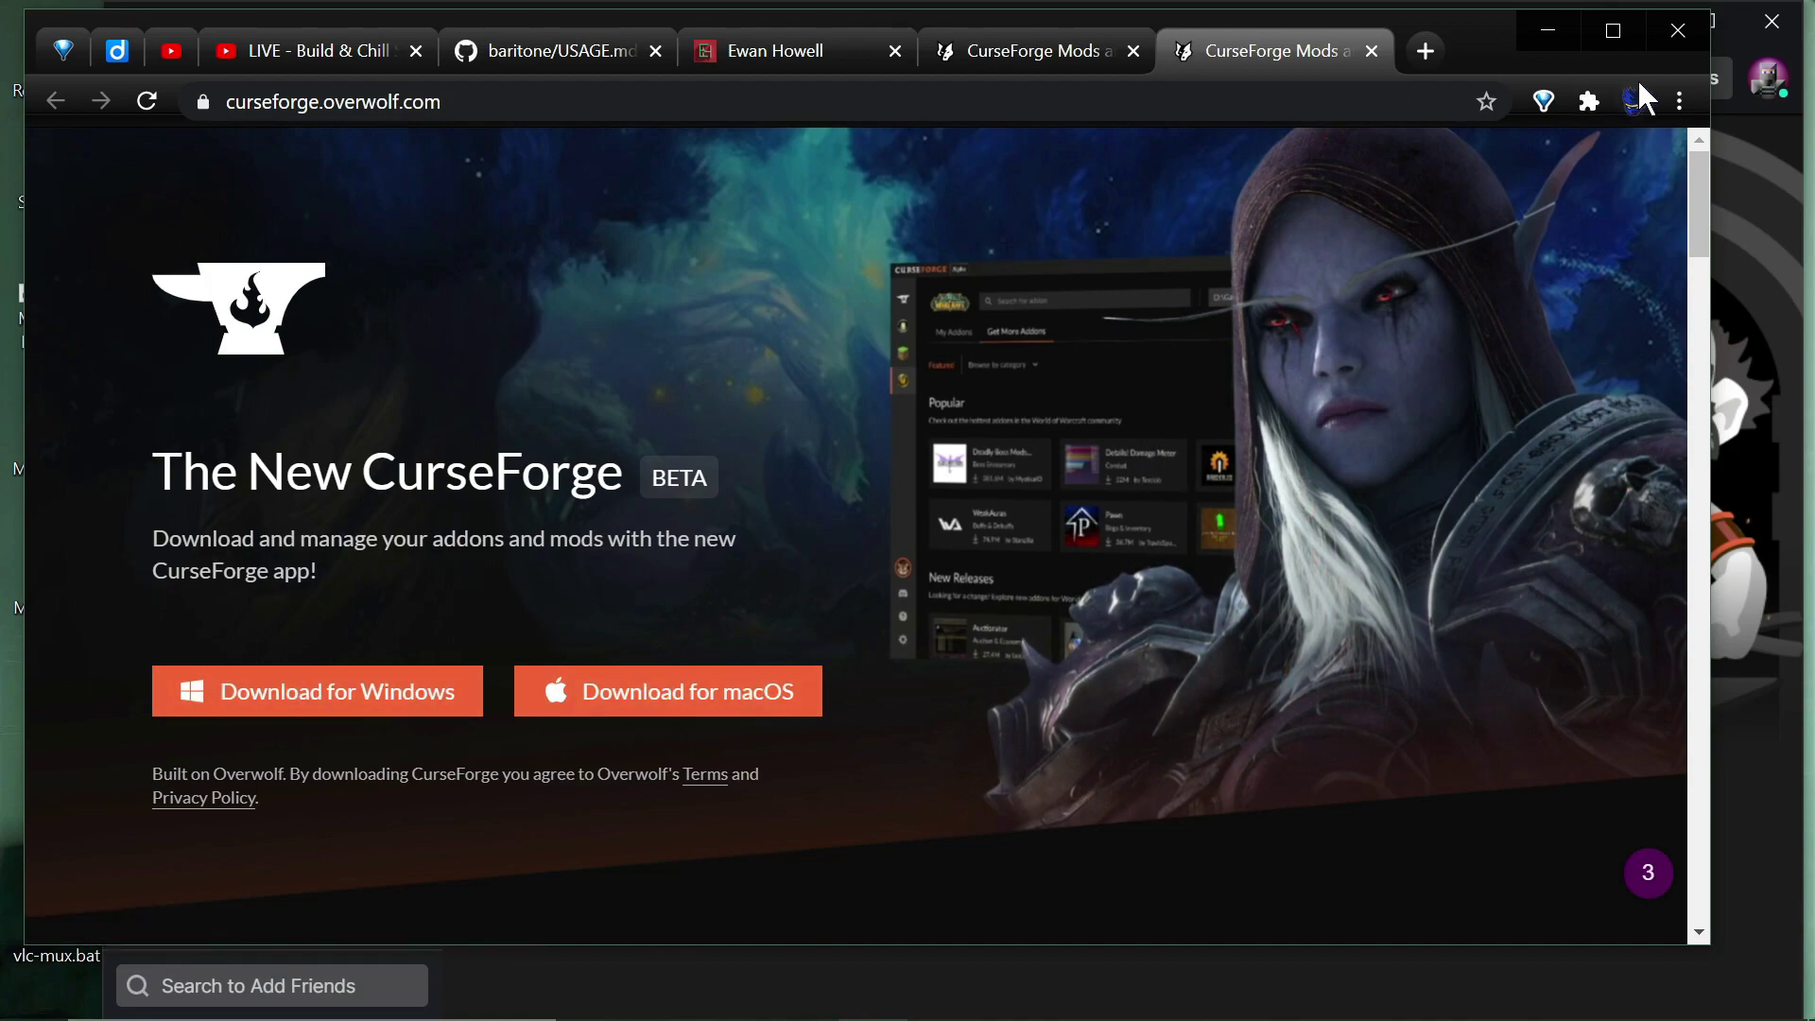
pyautogui.click(1547, 34)
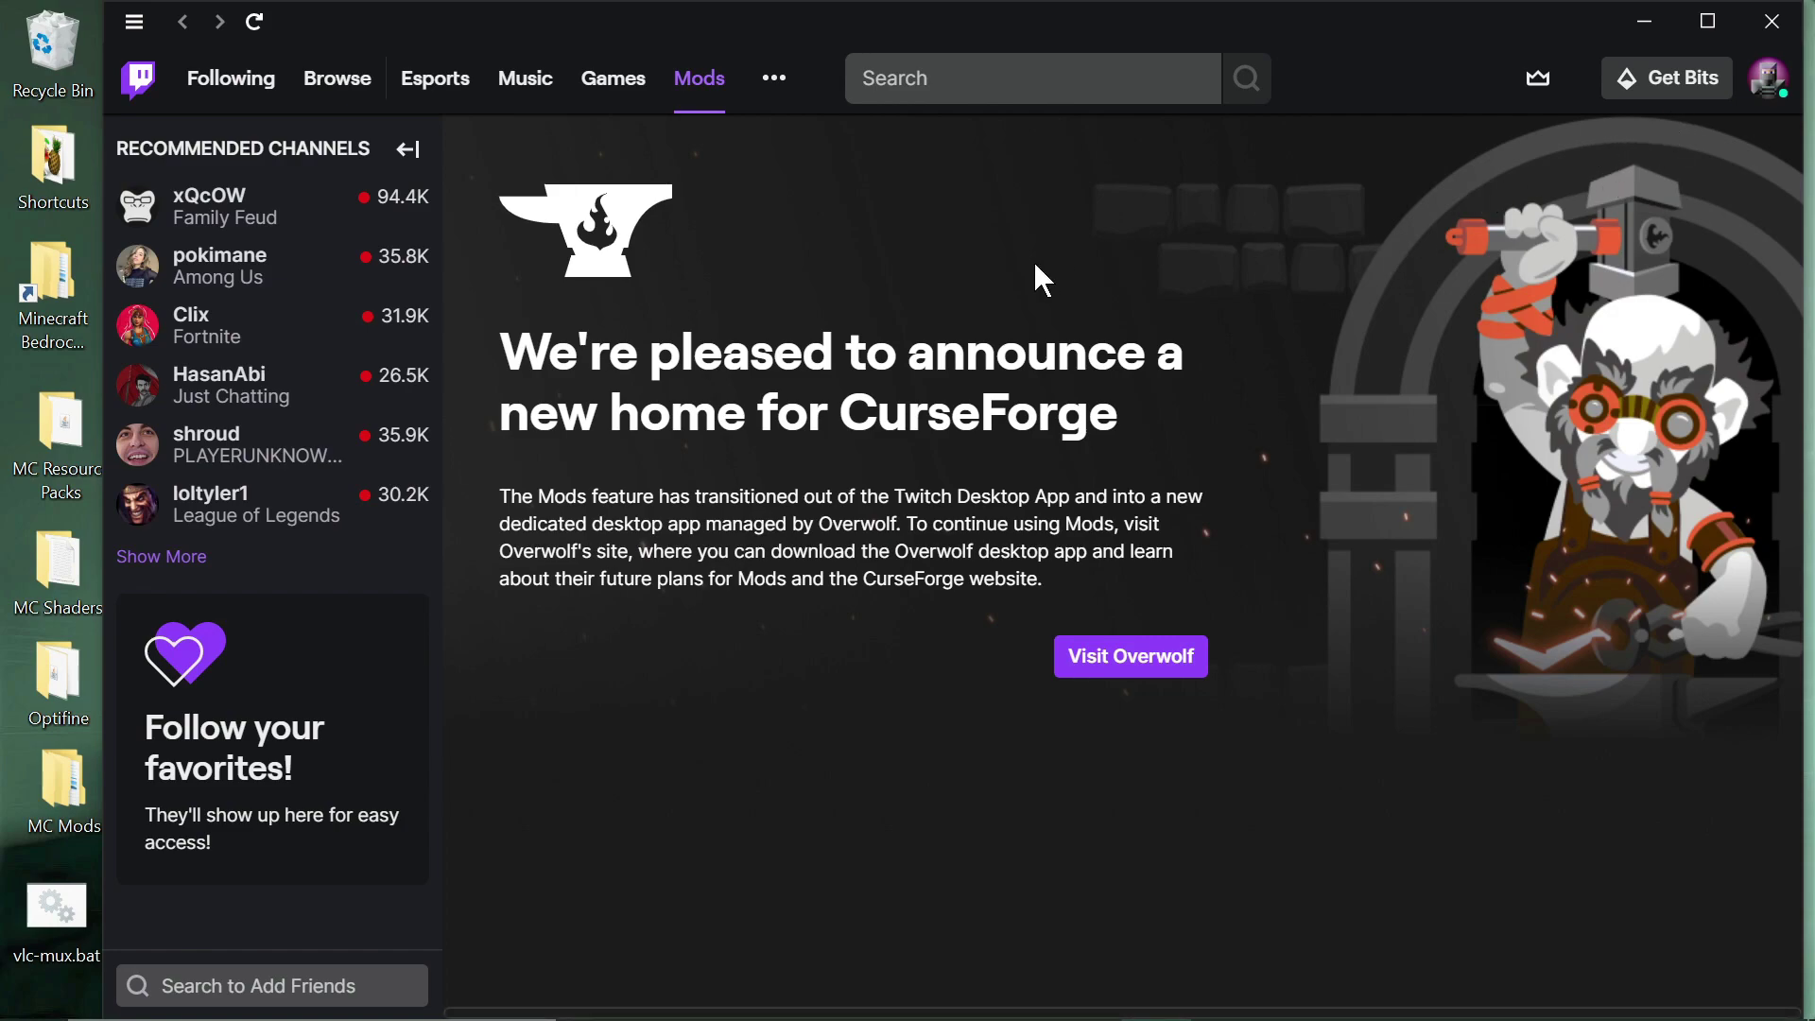
# Open the Twitch app's general settings to view the preferences, and close the app
pyautogui.click(130, 26)
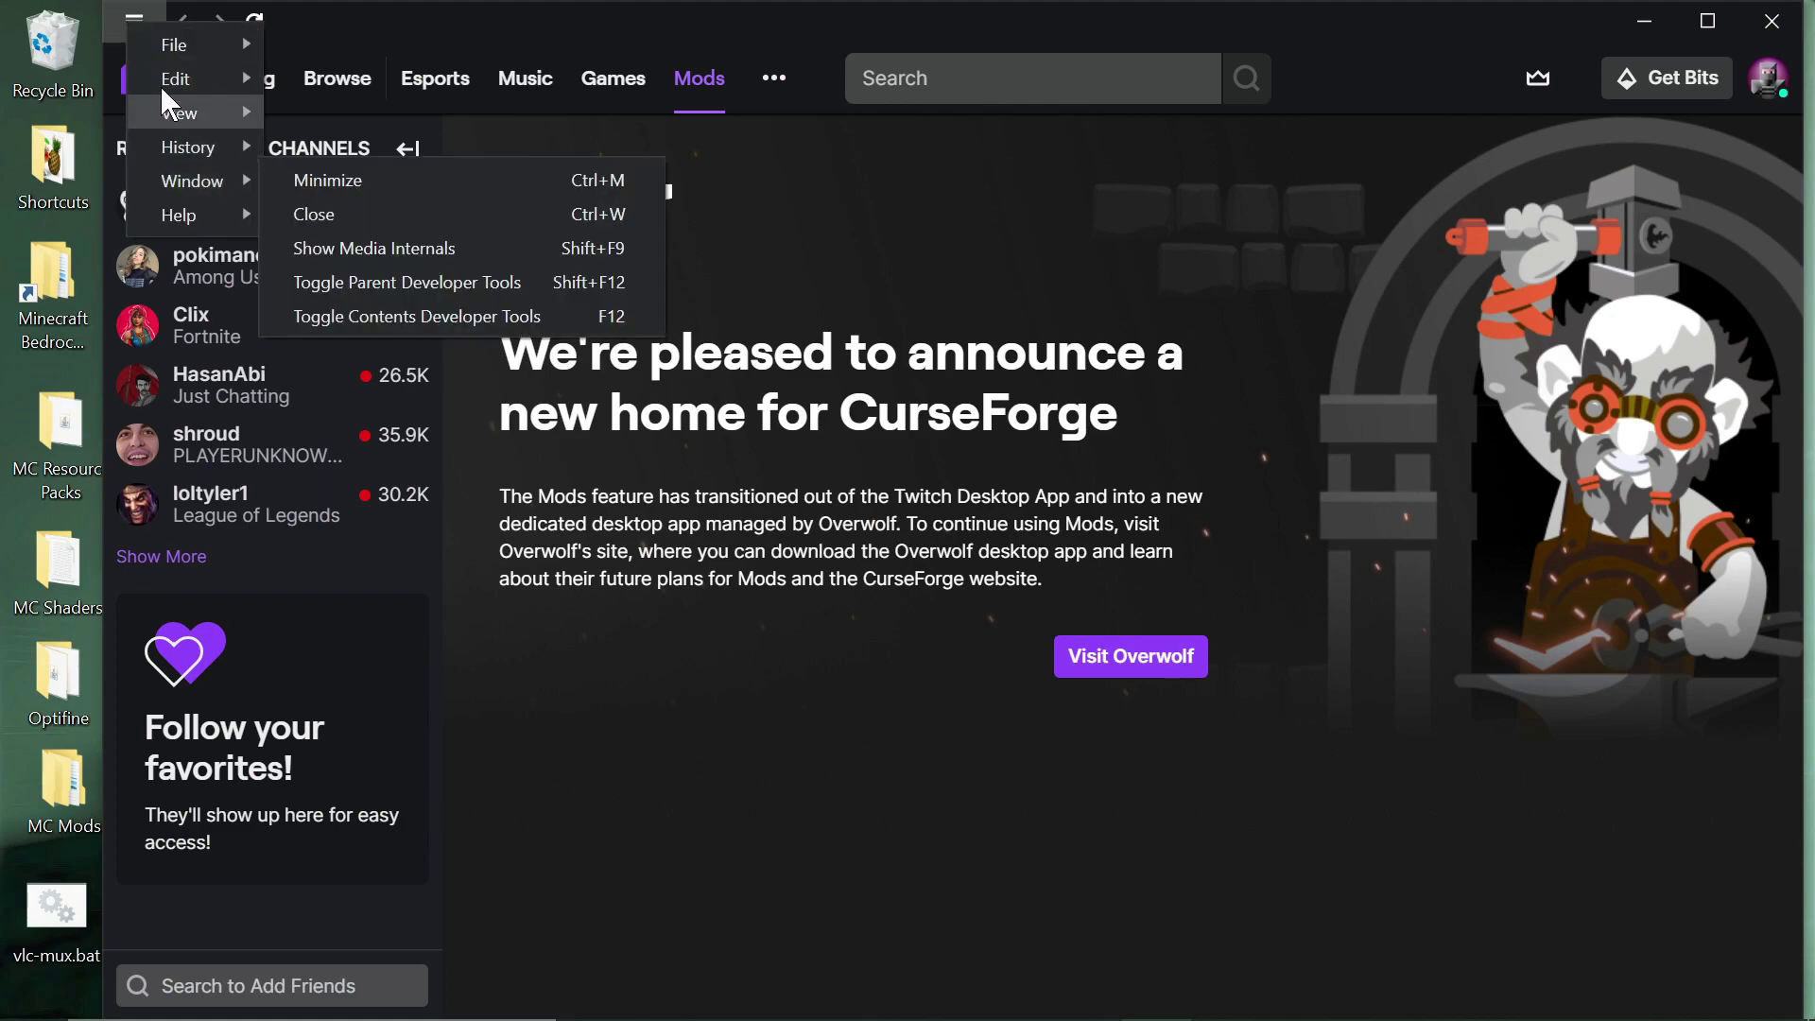
pyautogui.moveTo(163, 34)
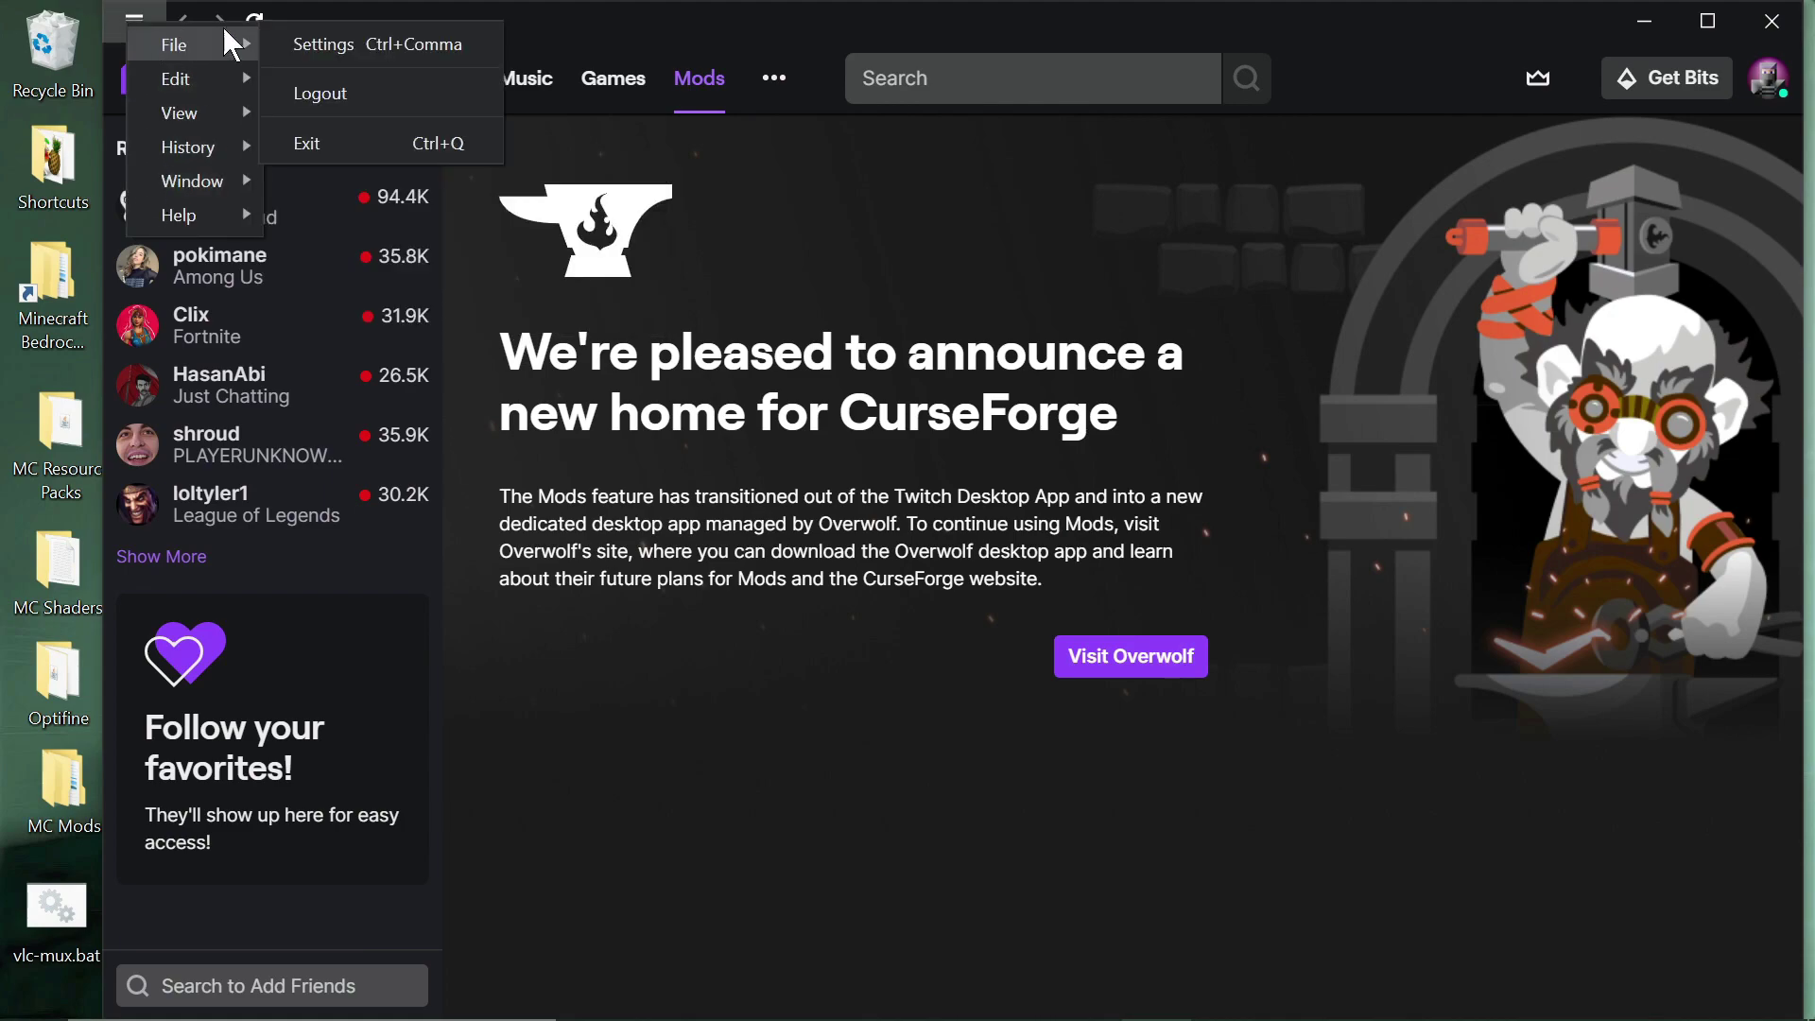
pyautogui.click(316, 43)
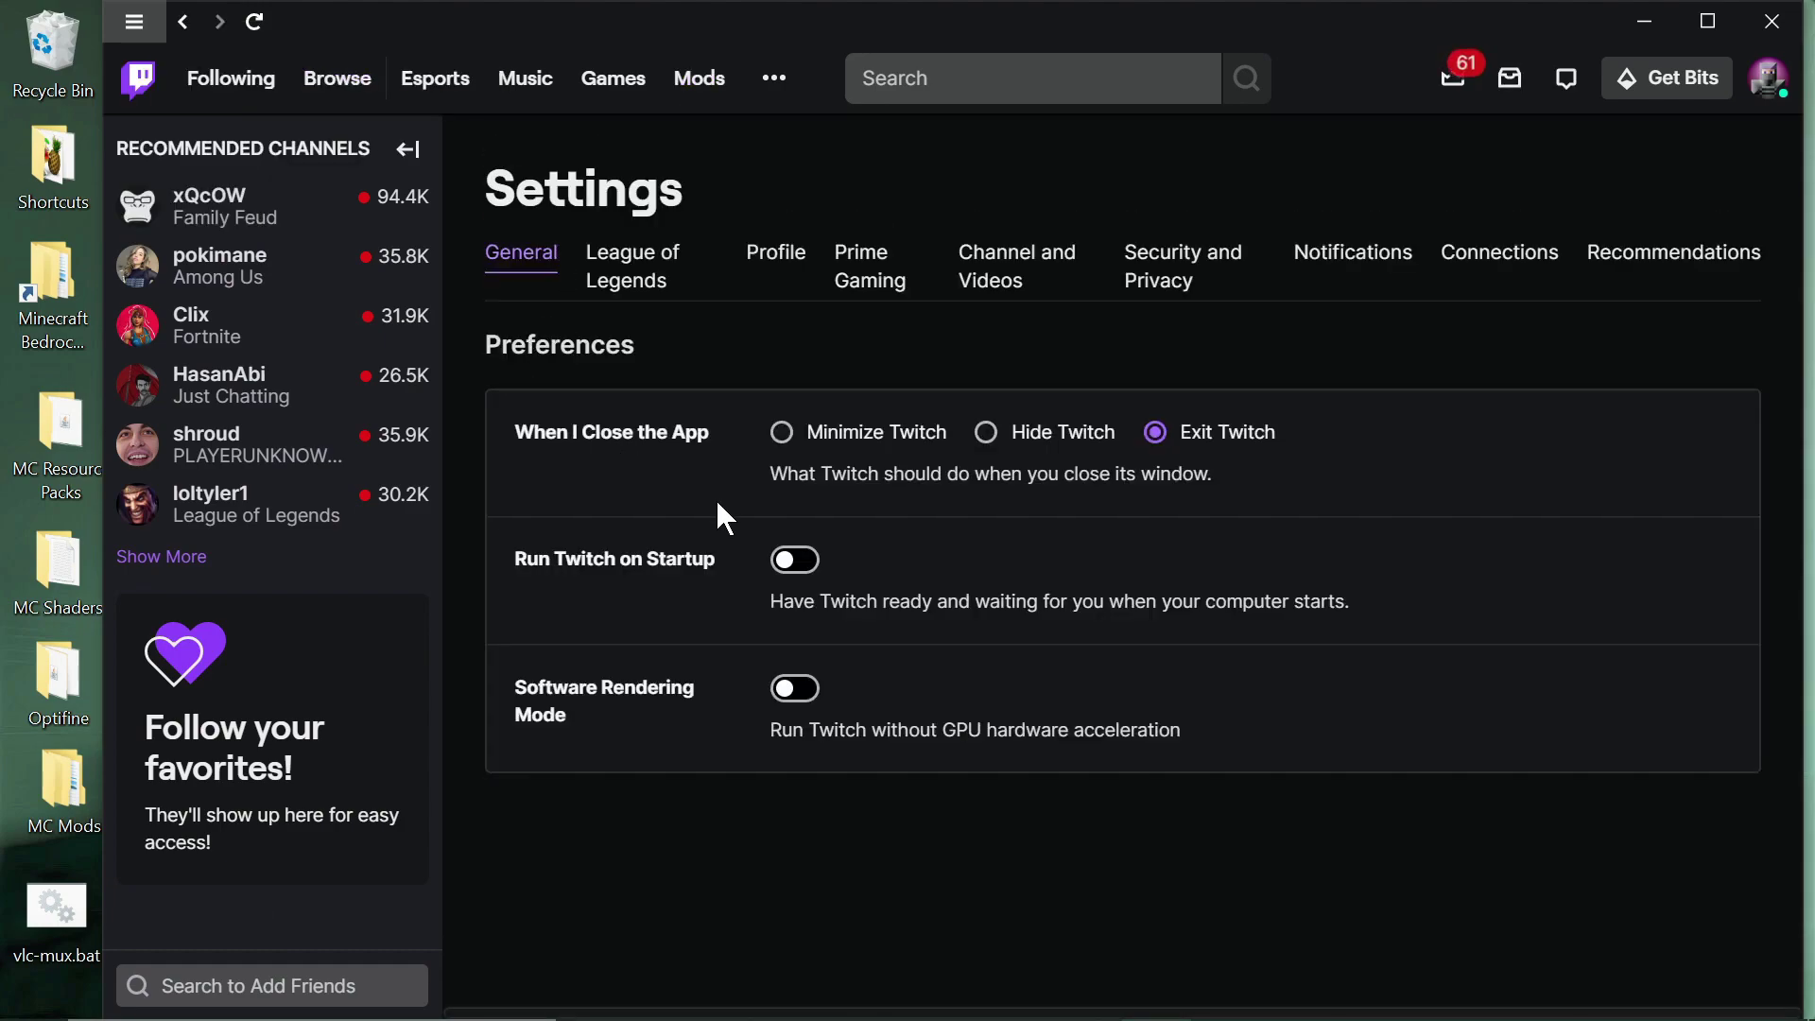
pyautogui.click(1754, 24)
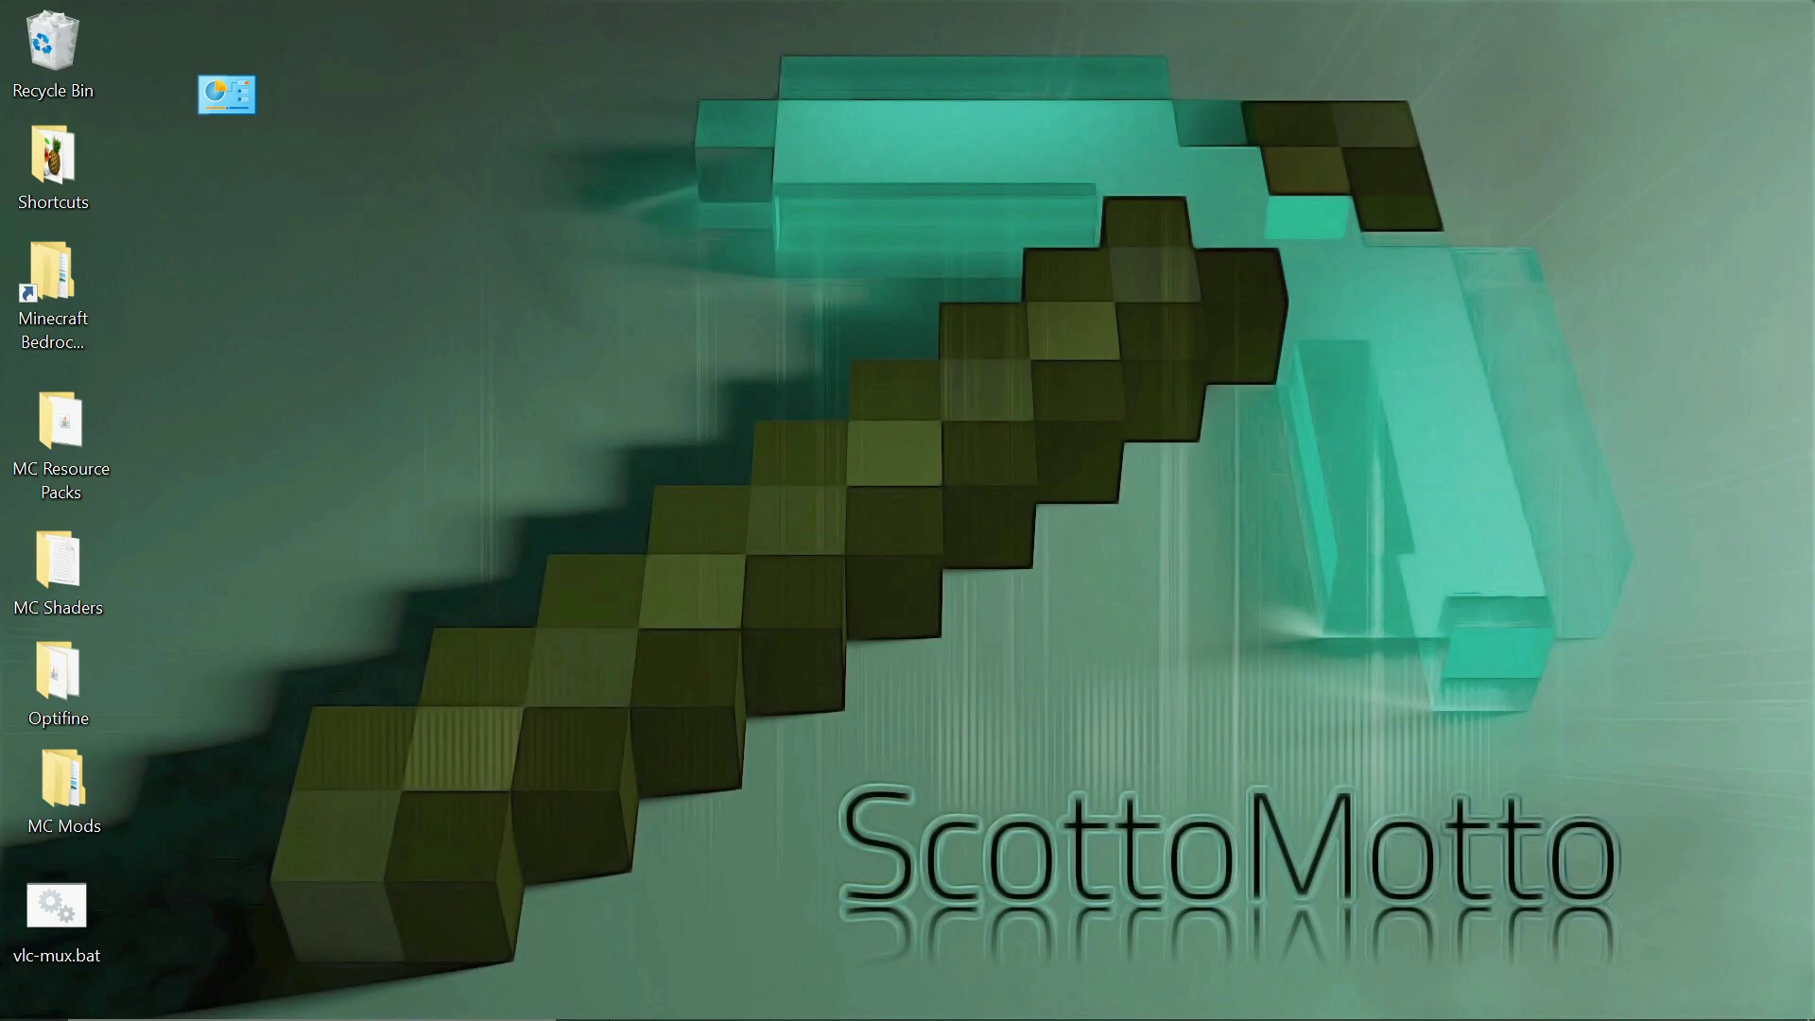
# Open a new File Explorer window and go to the Twitch folder inside the personal user folder under C:\Users
pyautogui.moveTo(605, 1016)
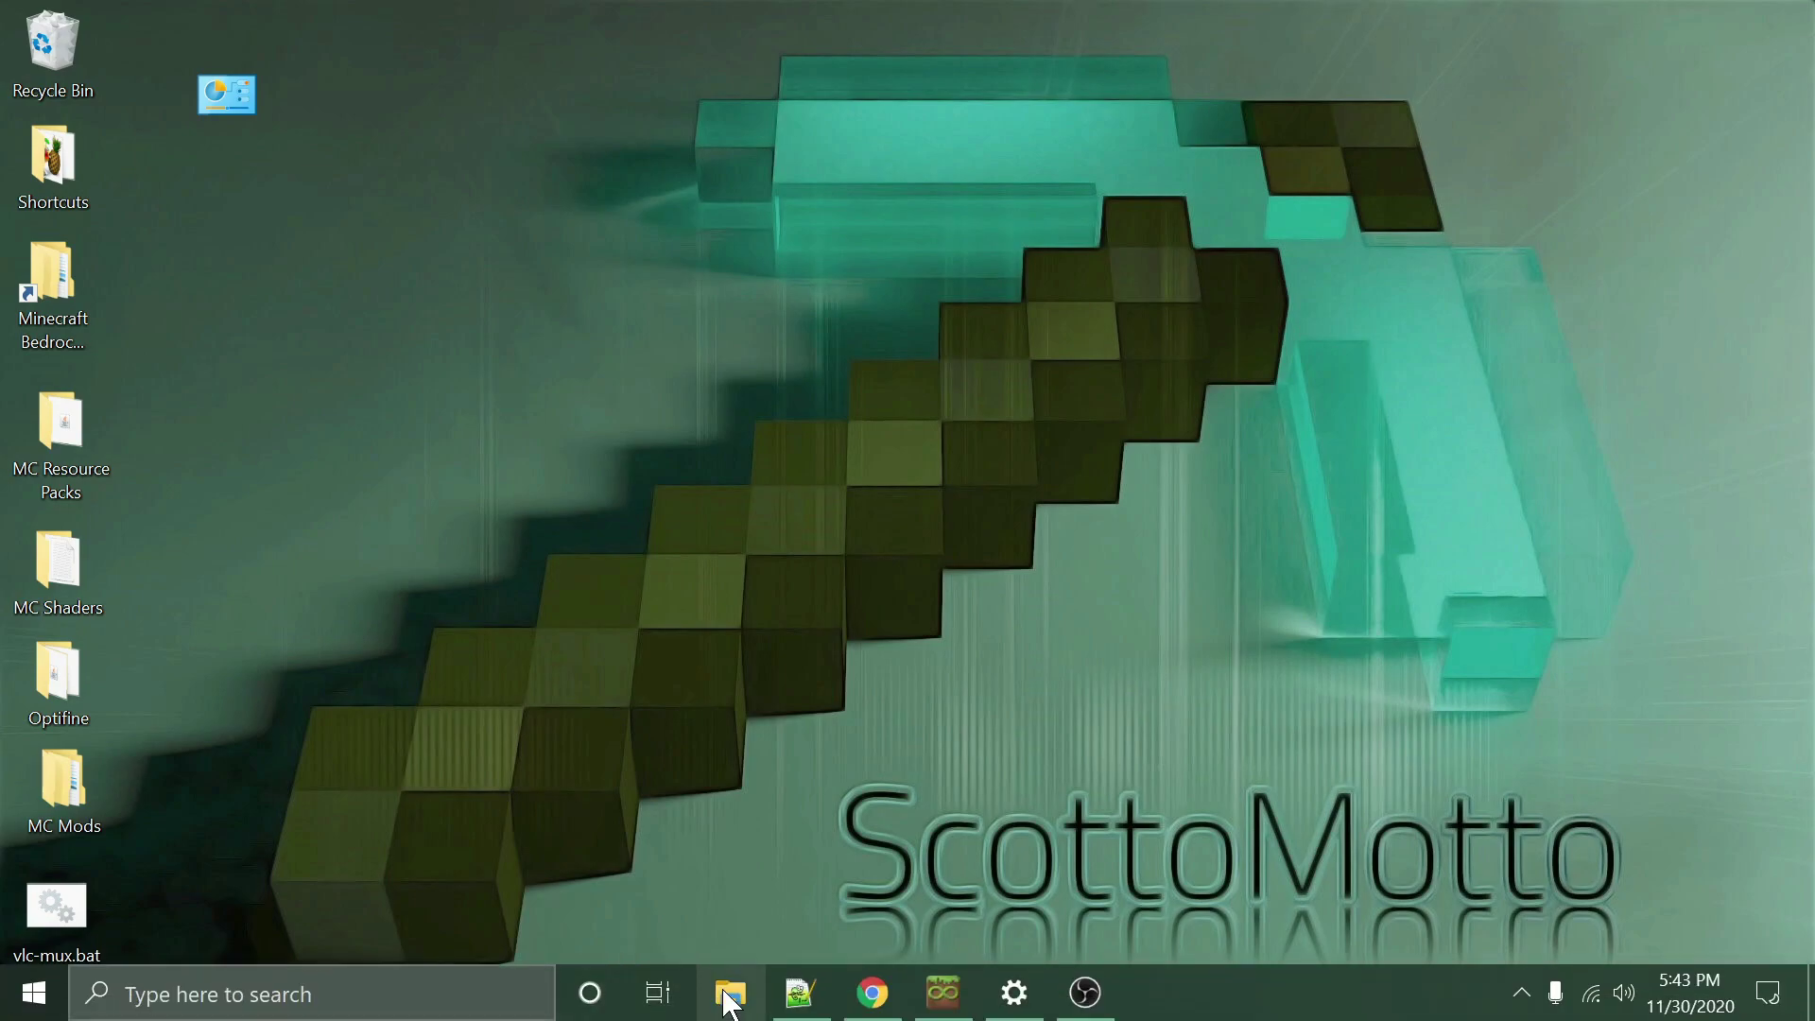
pyautogui.rightClick(728, 1003)
pyautogui.click(684, 892)
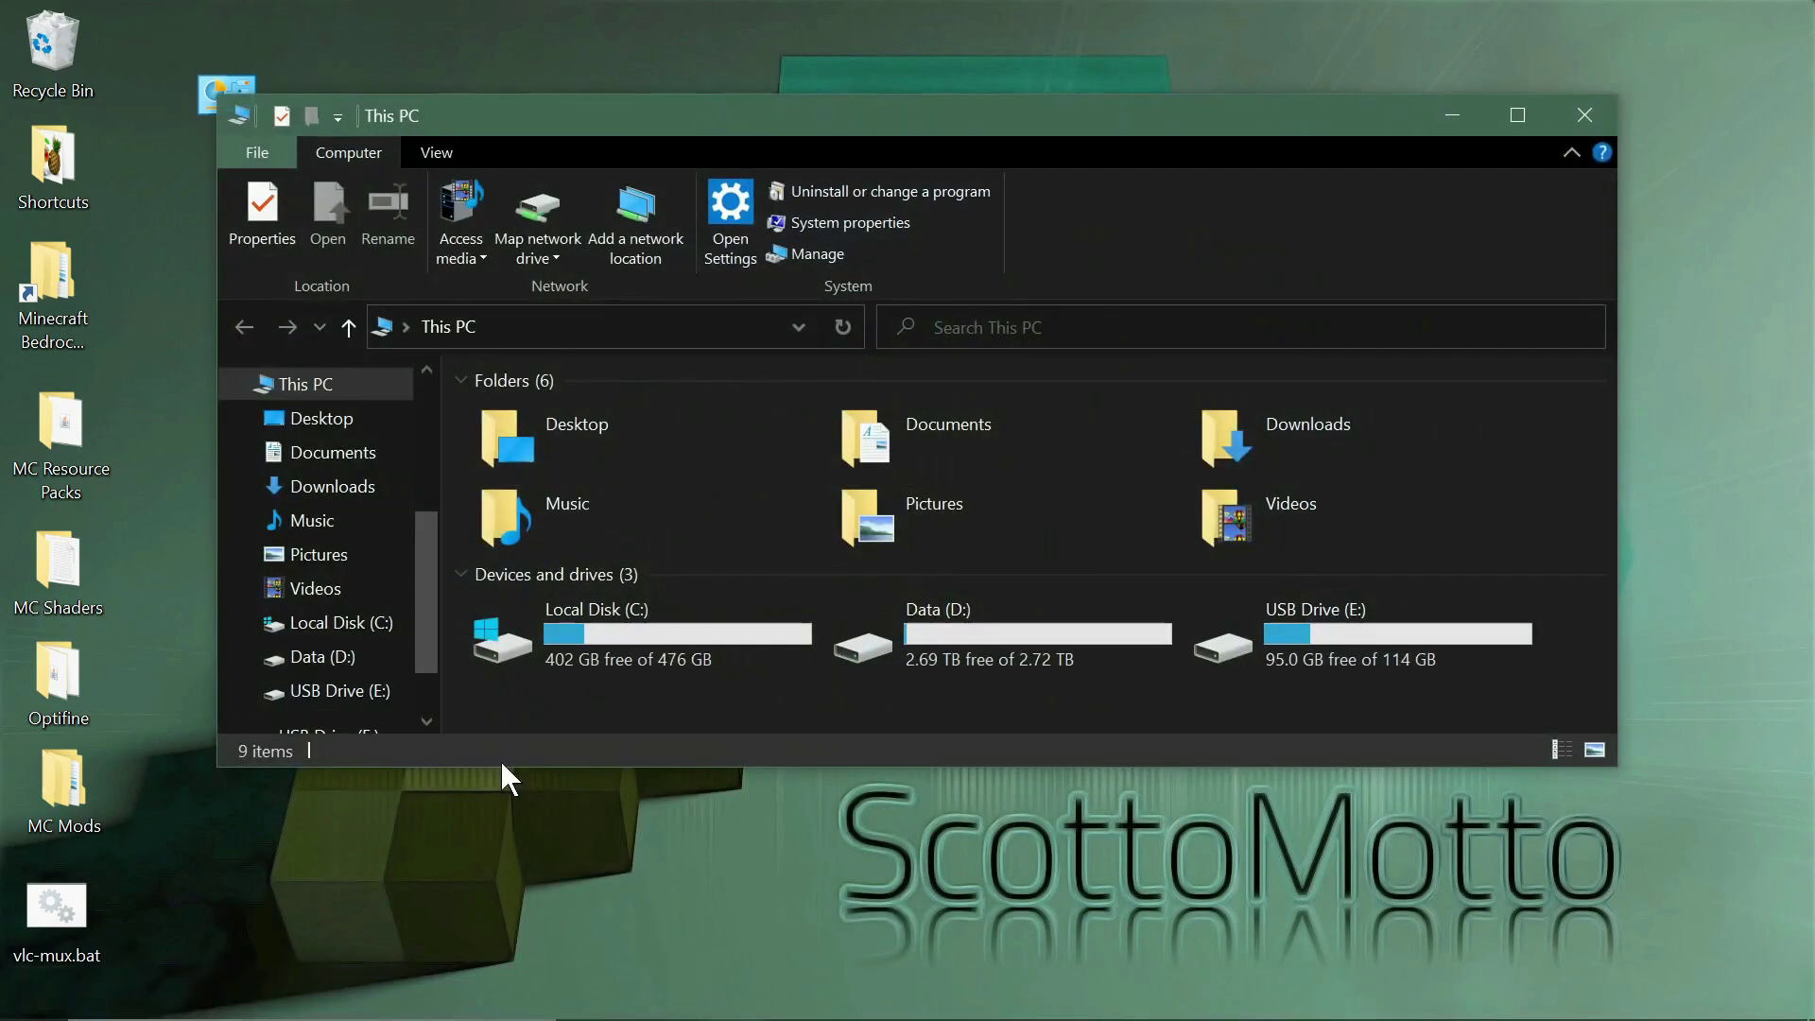
pyautogui.click(340, 626)
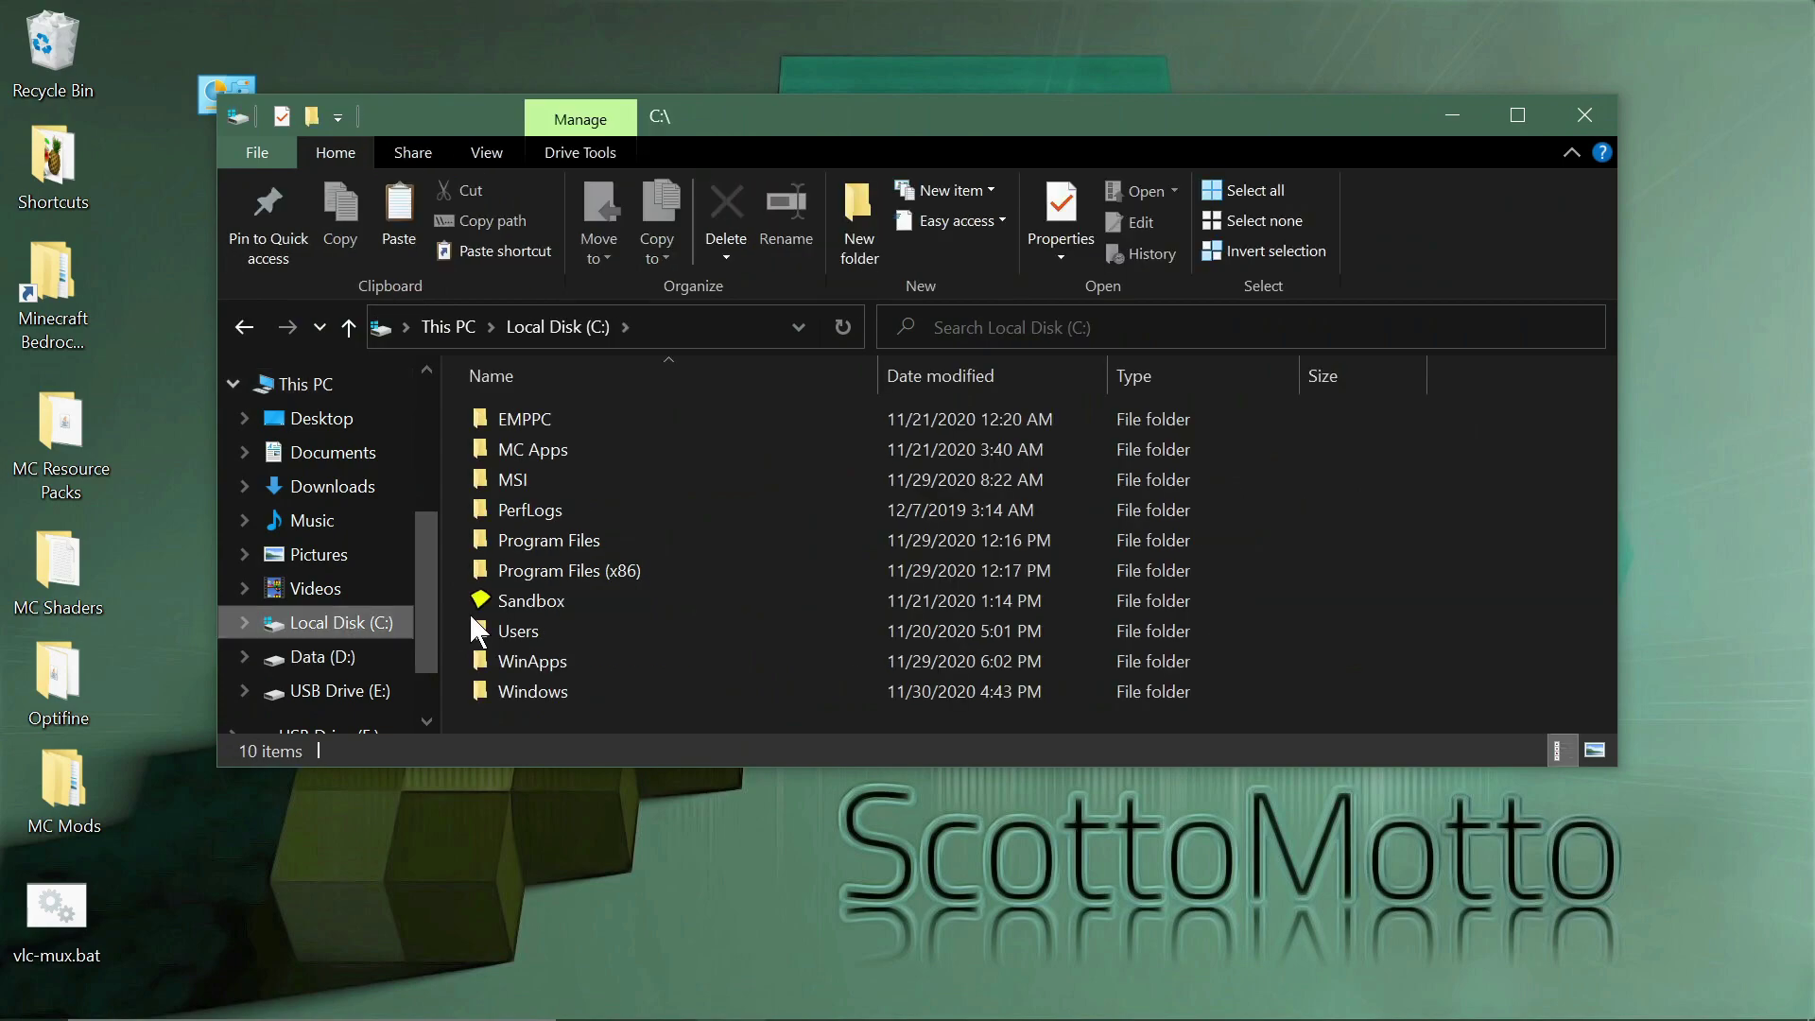
pyautogui.doubleClick(595, 632)
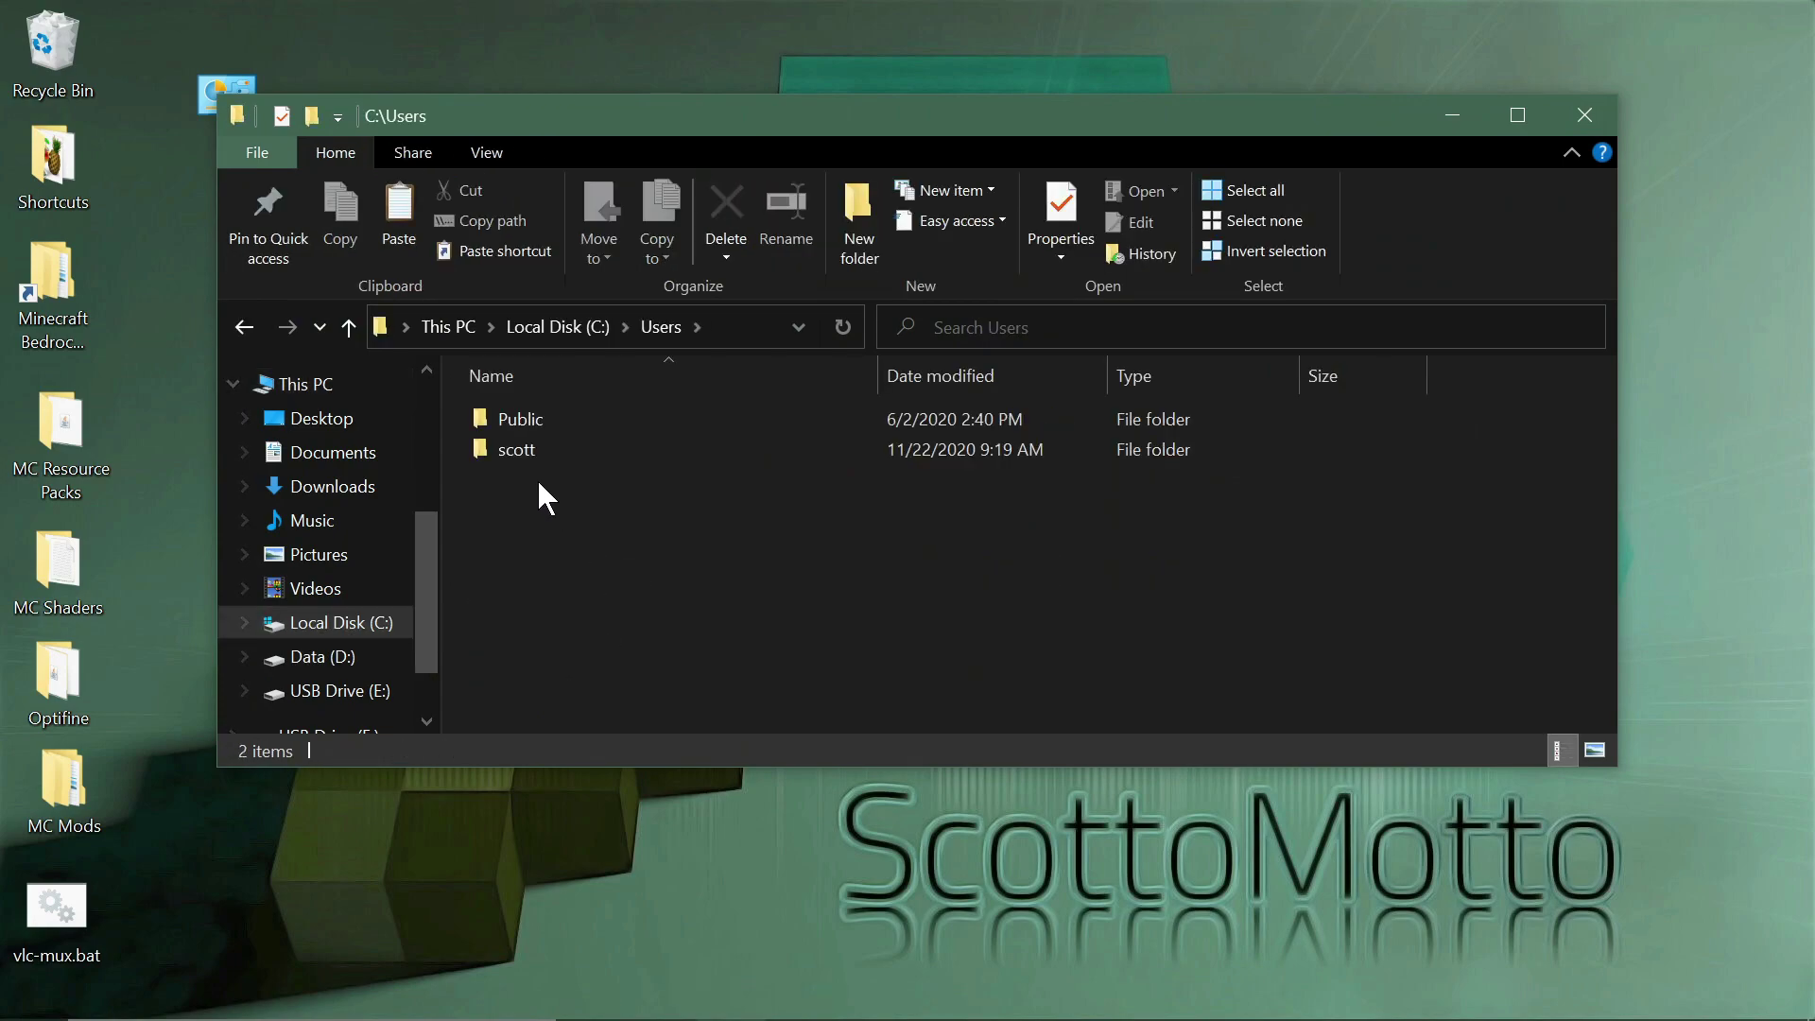
pyautogui.click(547, 421)
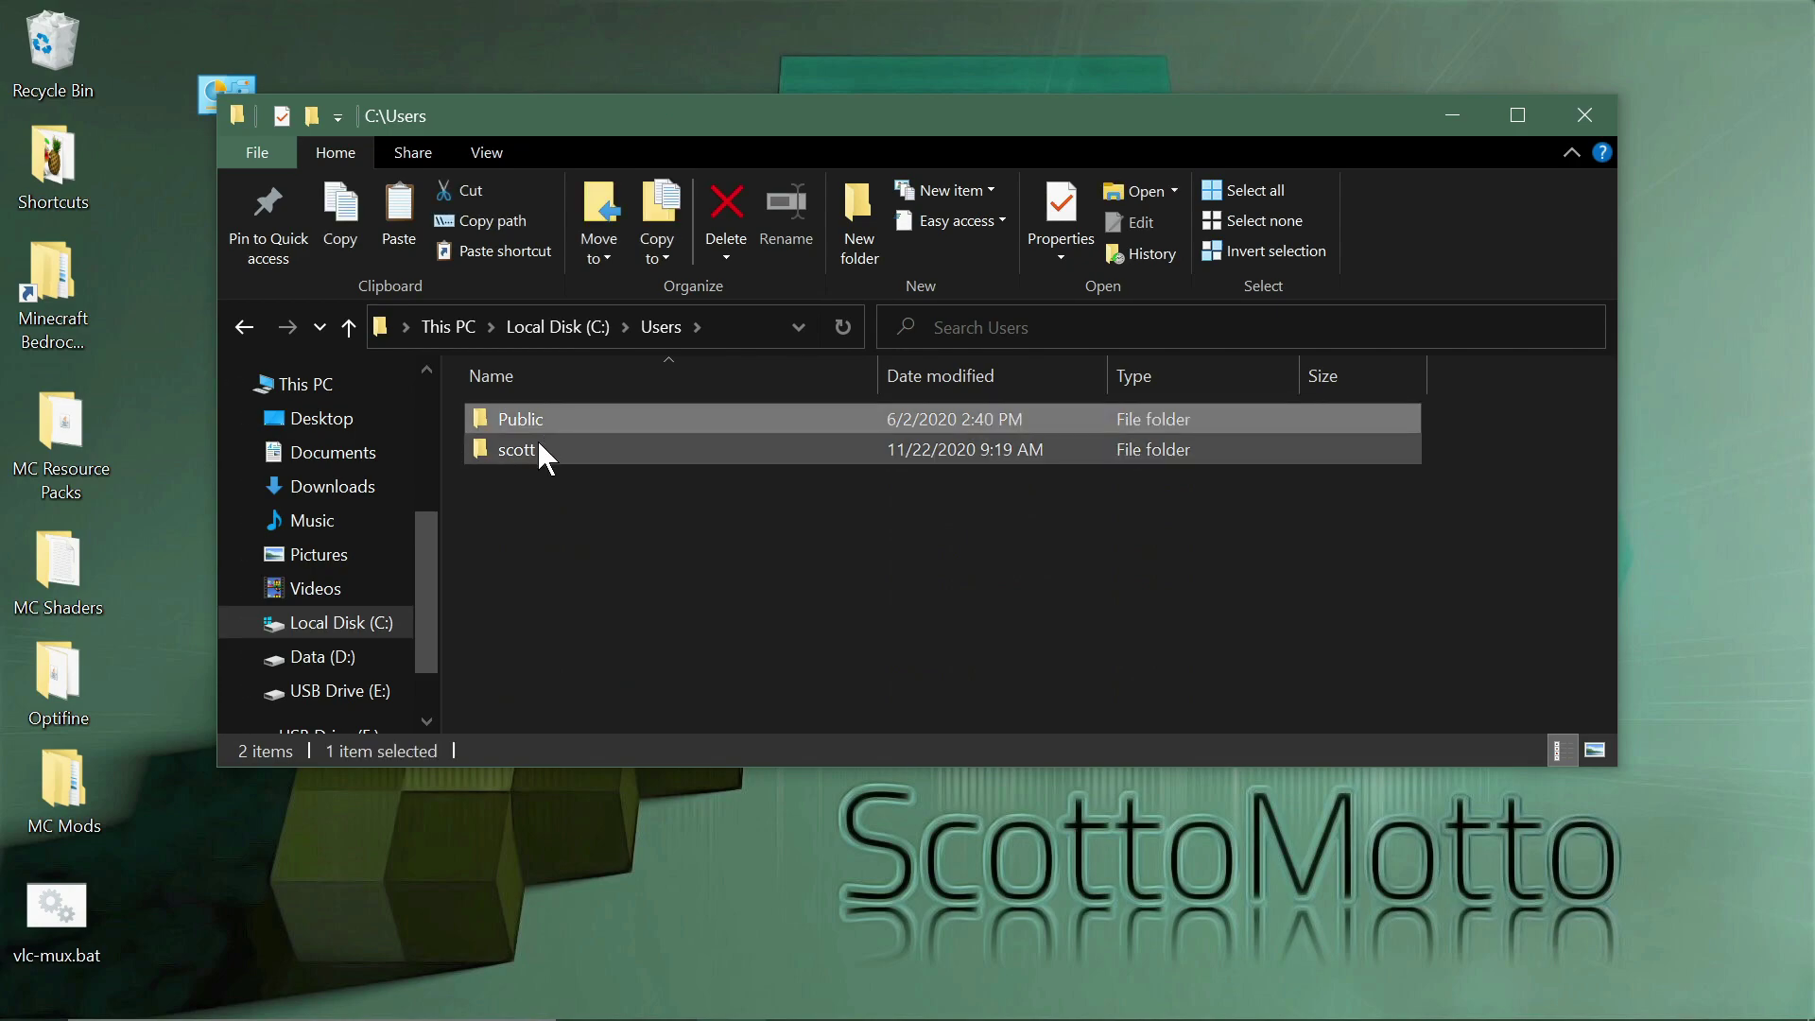
pyautogui.doubleClick(544, 454)
pyautogui.scroll(-1, 552, 575)
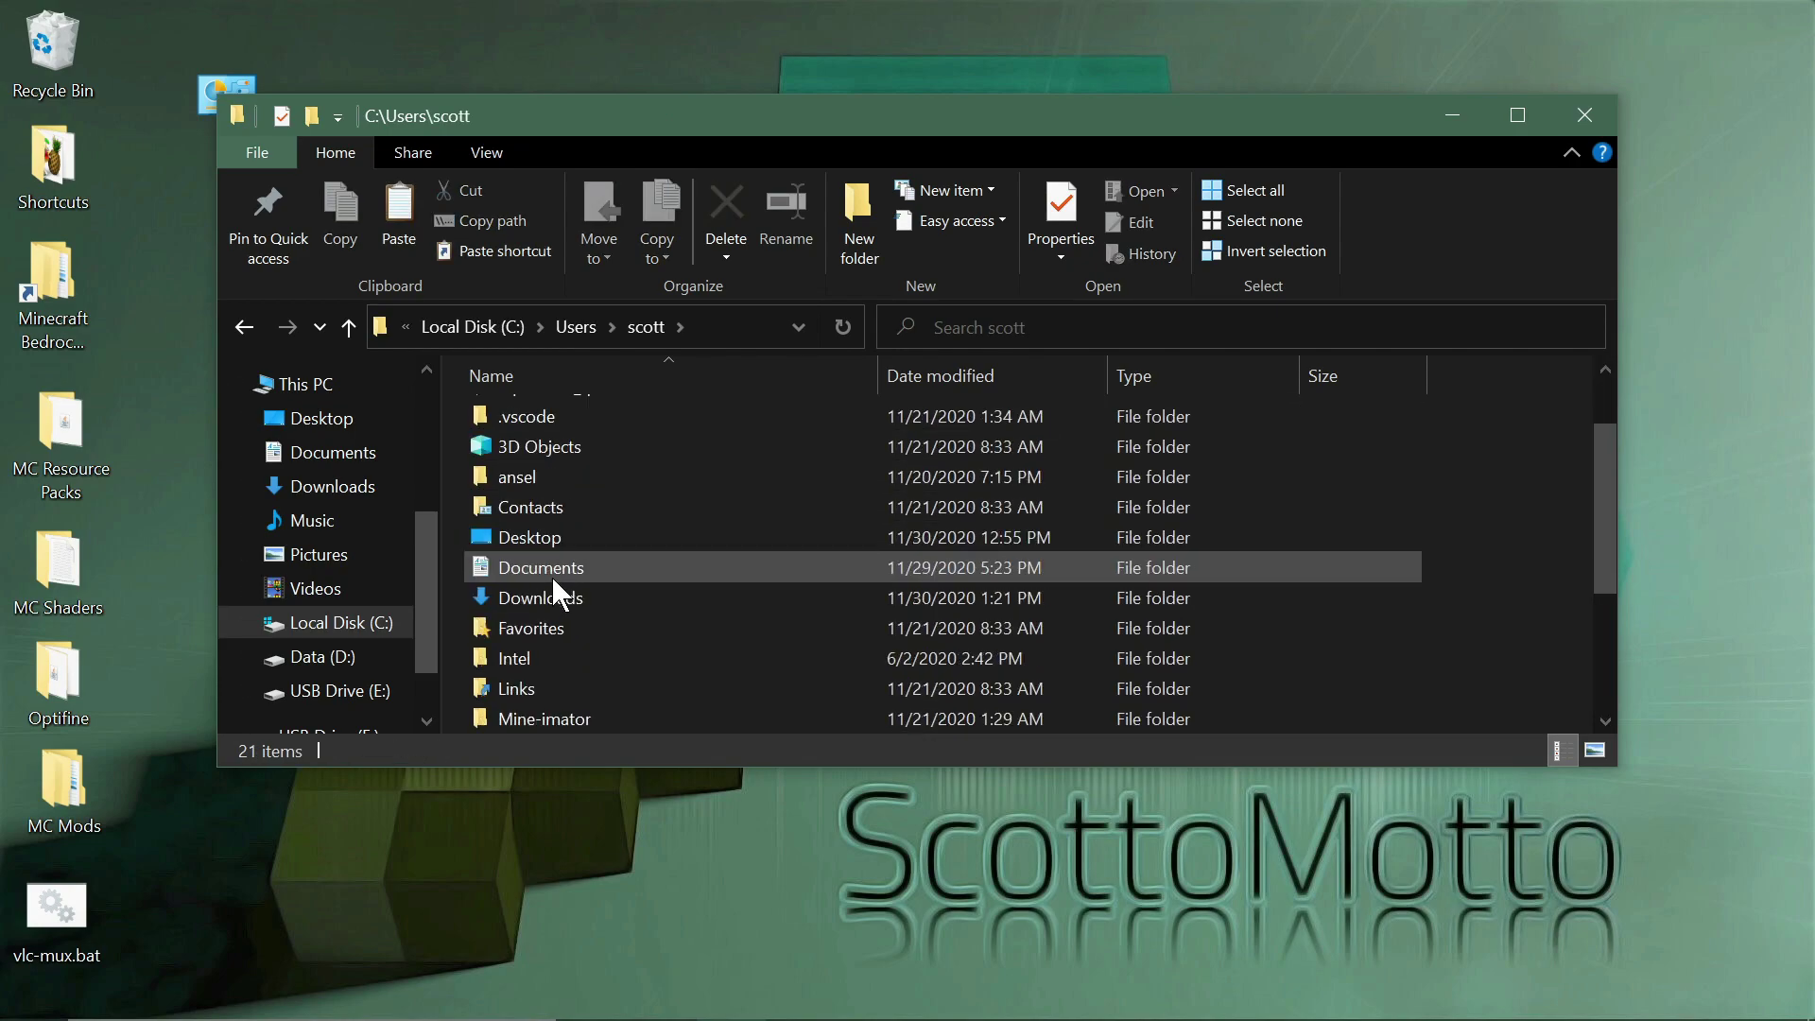
pyautogui.scroll(-3, 552, 574)
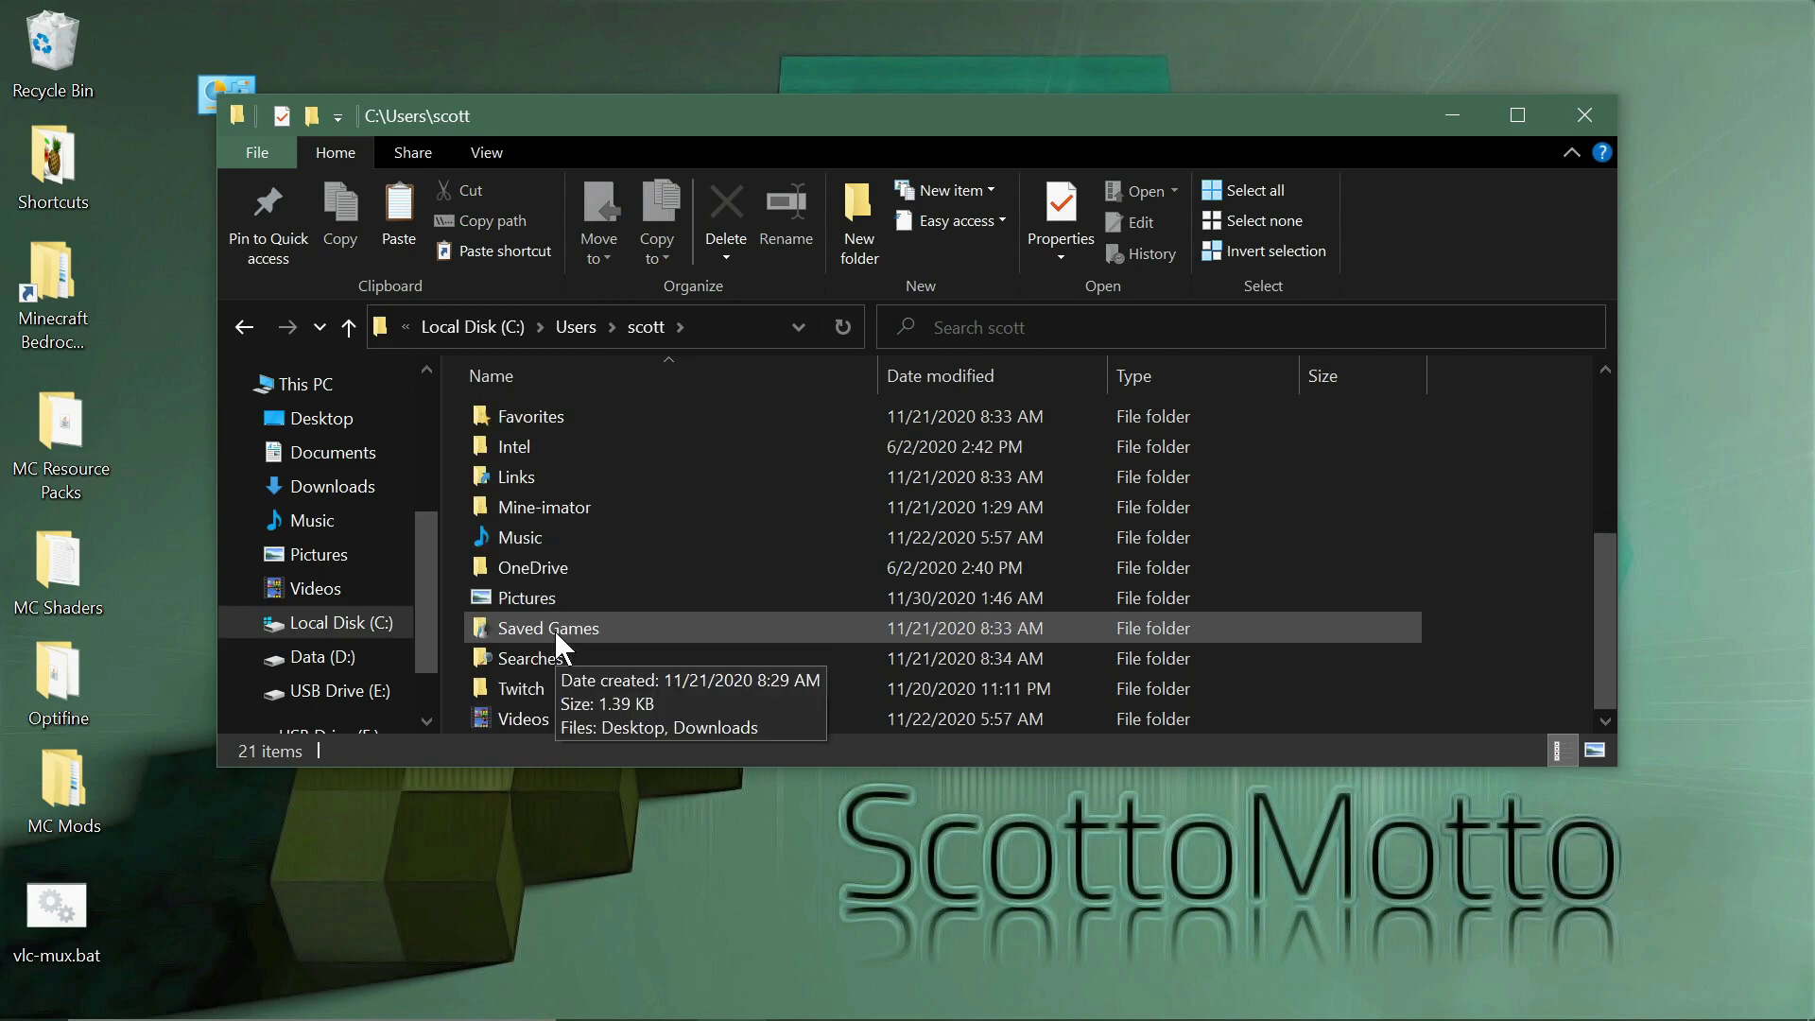
pyautogui.doubleClick(521, 689)
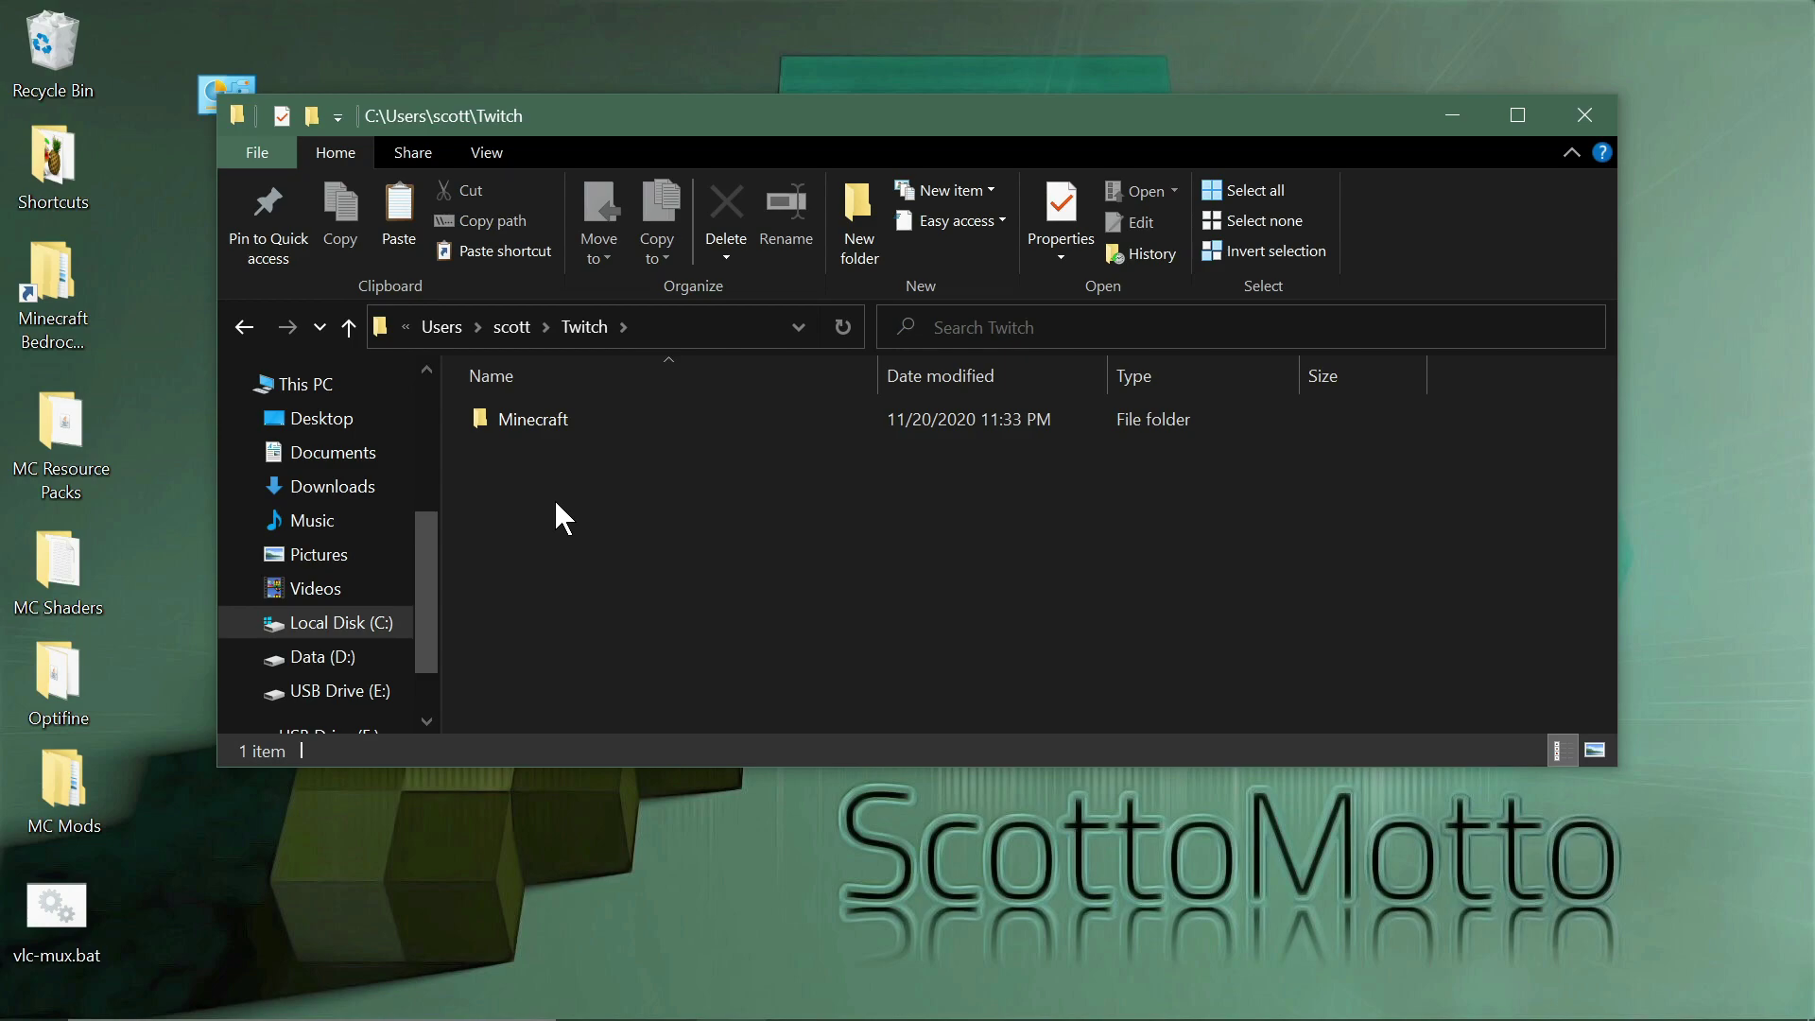
# Open the Minecraft\Instances subfolder and select the Nature's Beauty modpack folder to copy
pyautogui.doubleClick(537, 417)
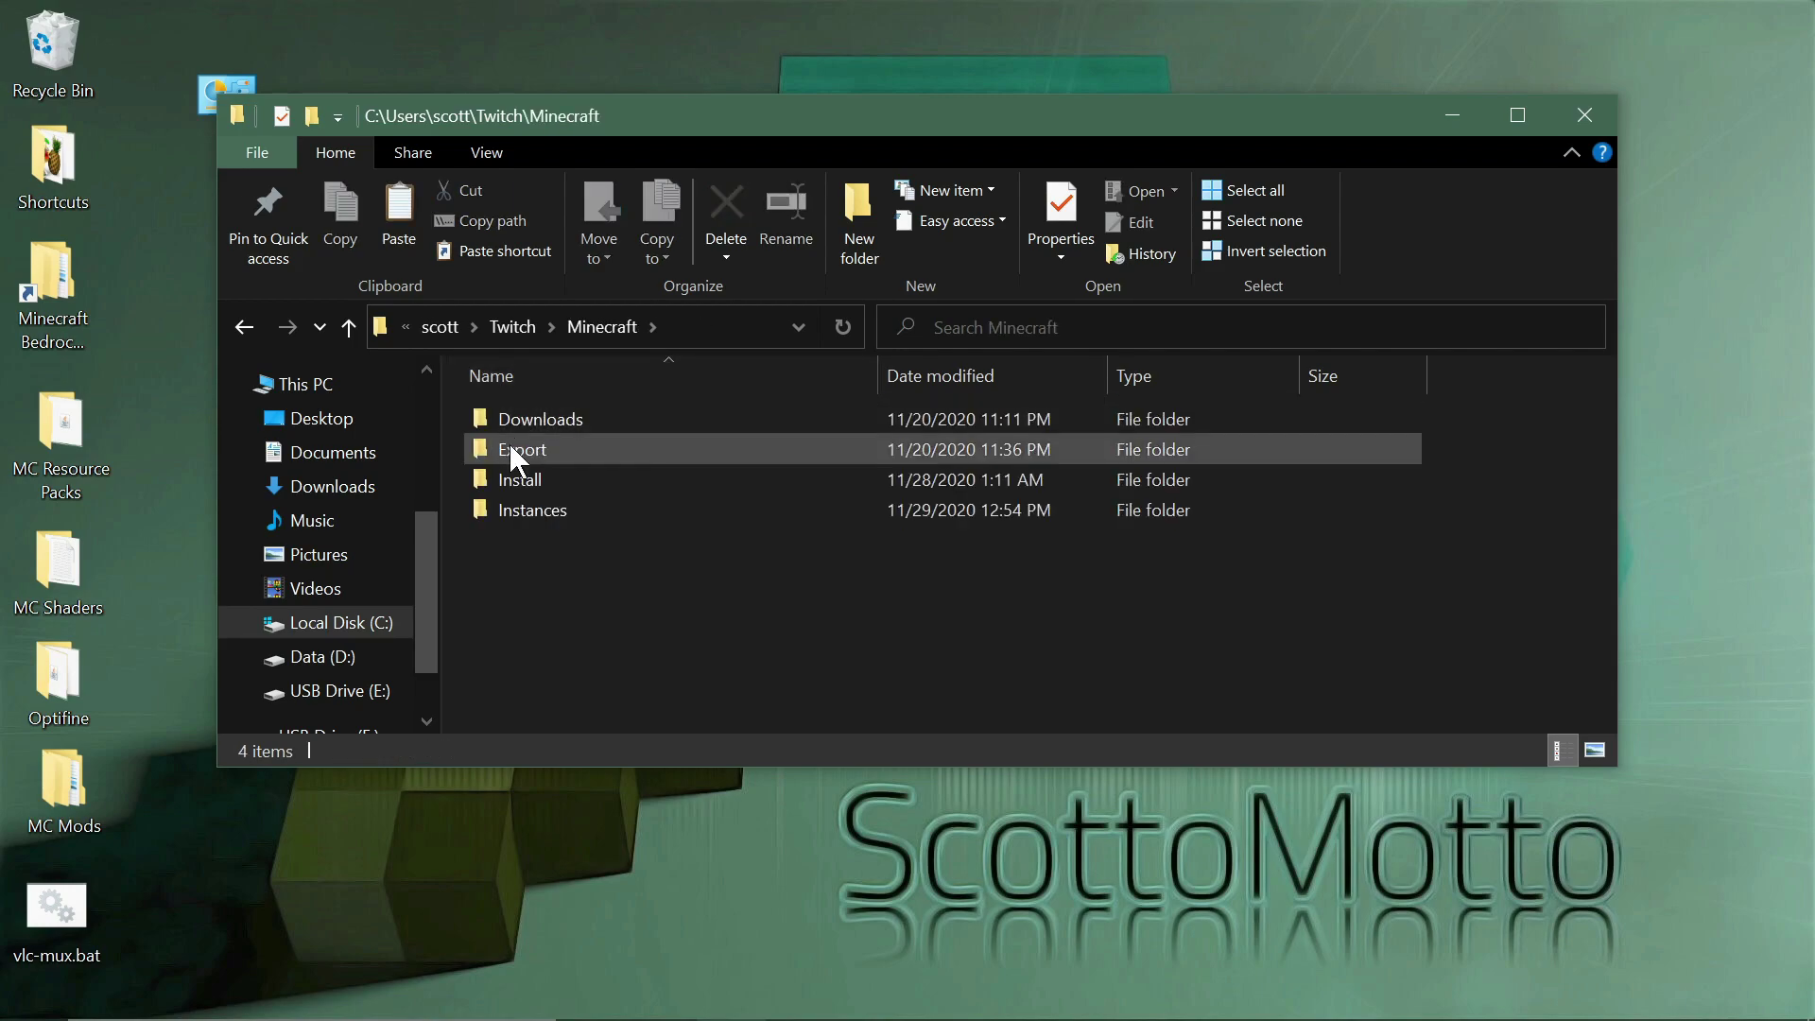
pyautogui.click(509, 508)
pyautogui.doubleClick(508, 511)
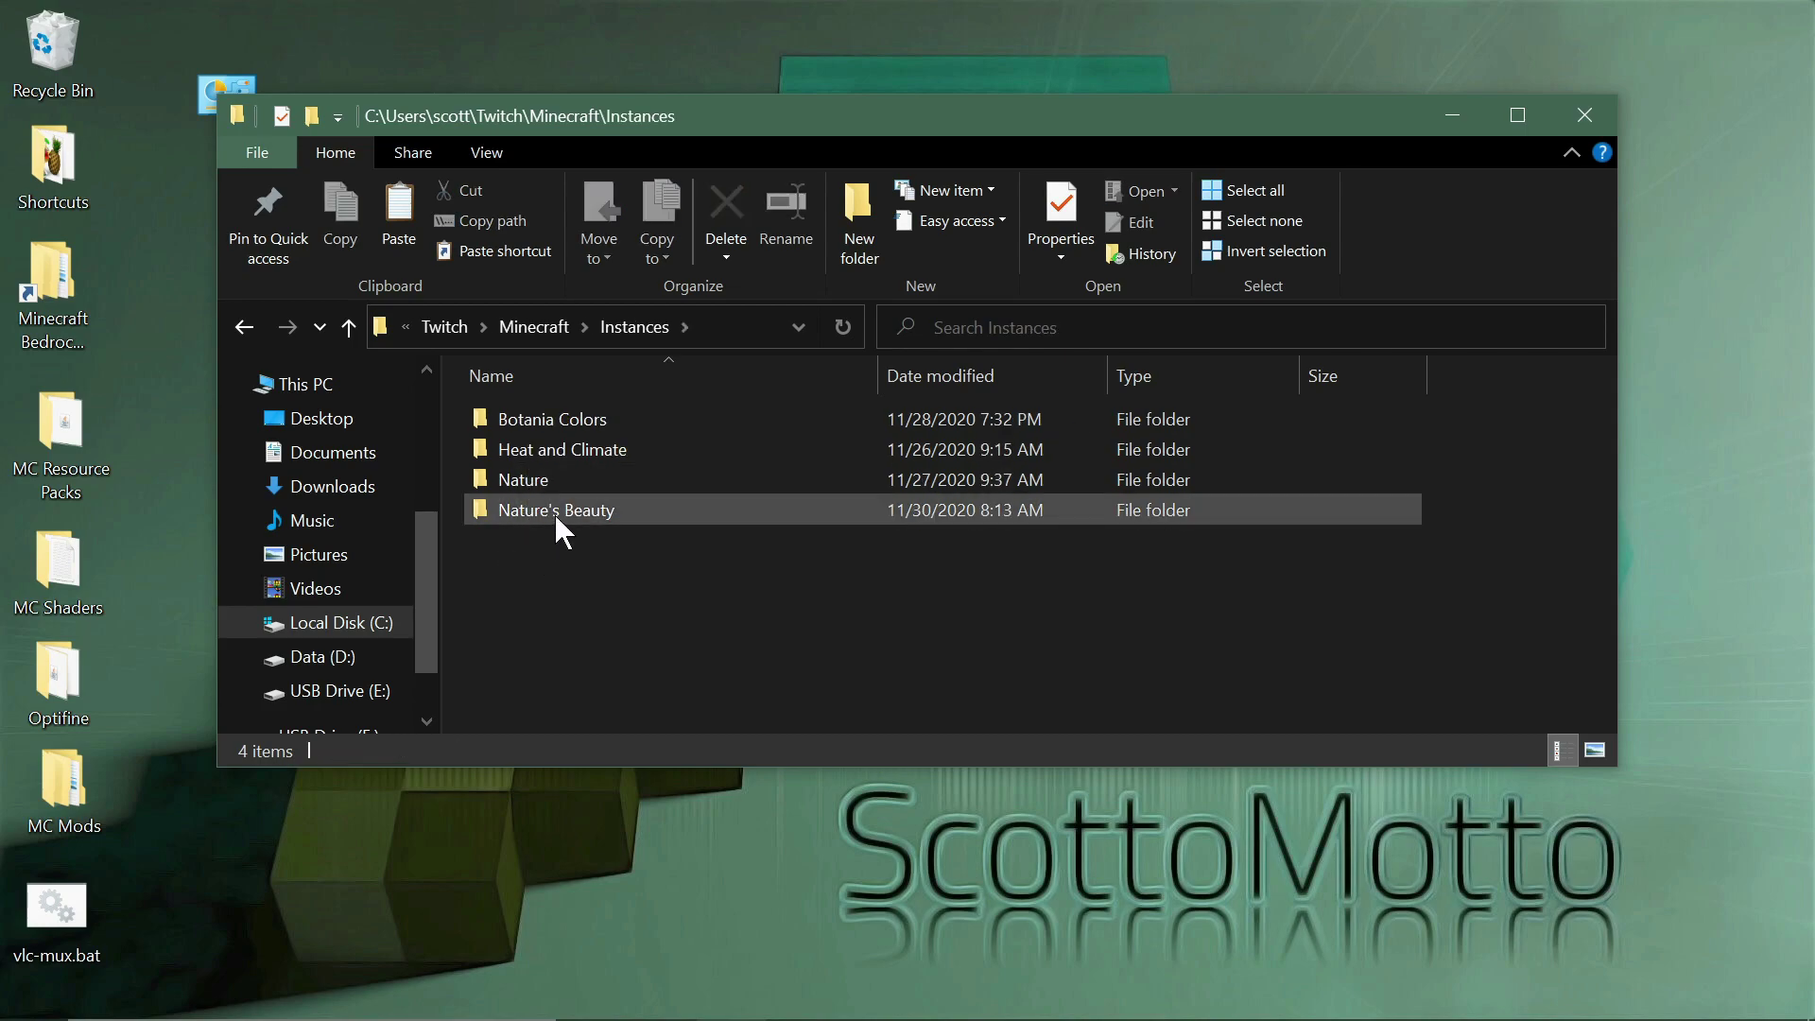
pyautogui.click(554, 513)
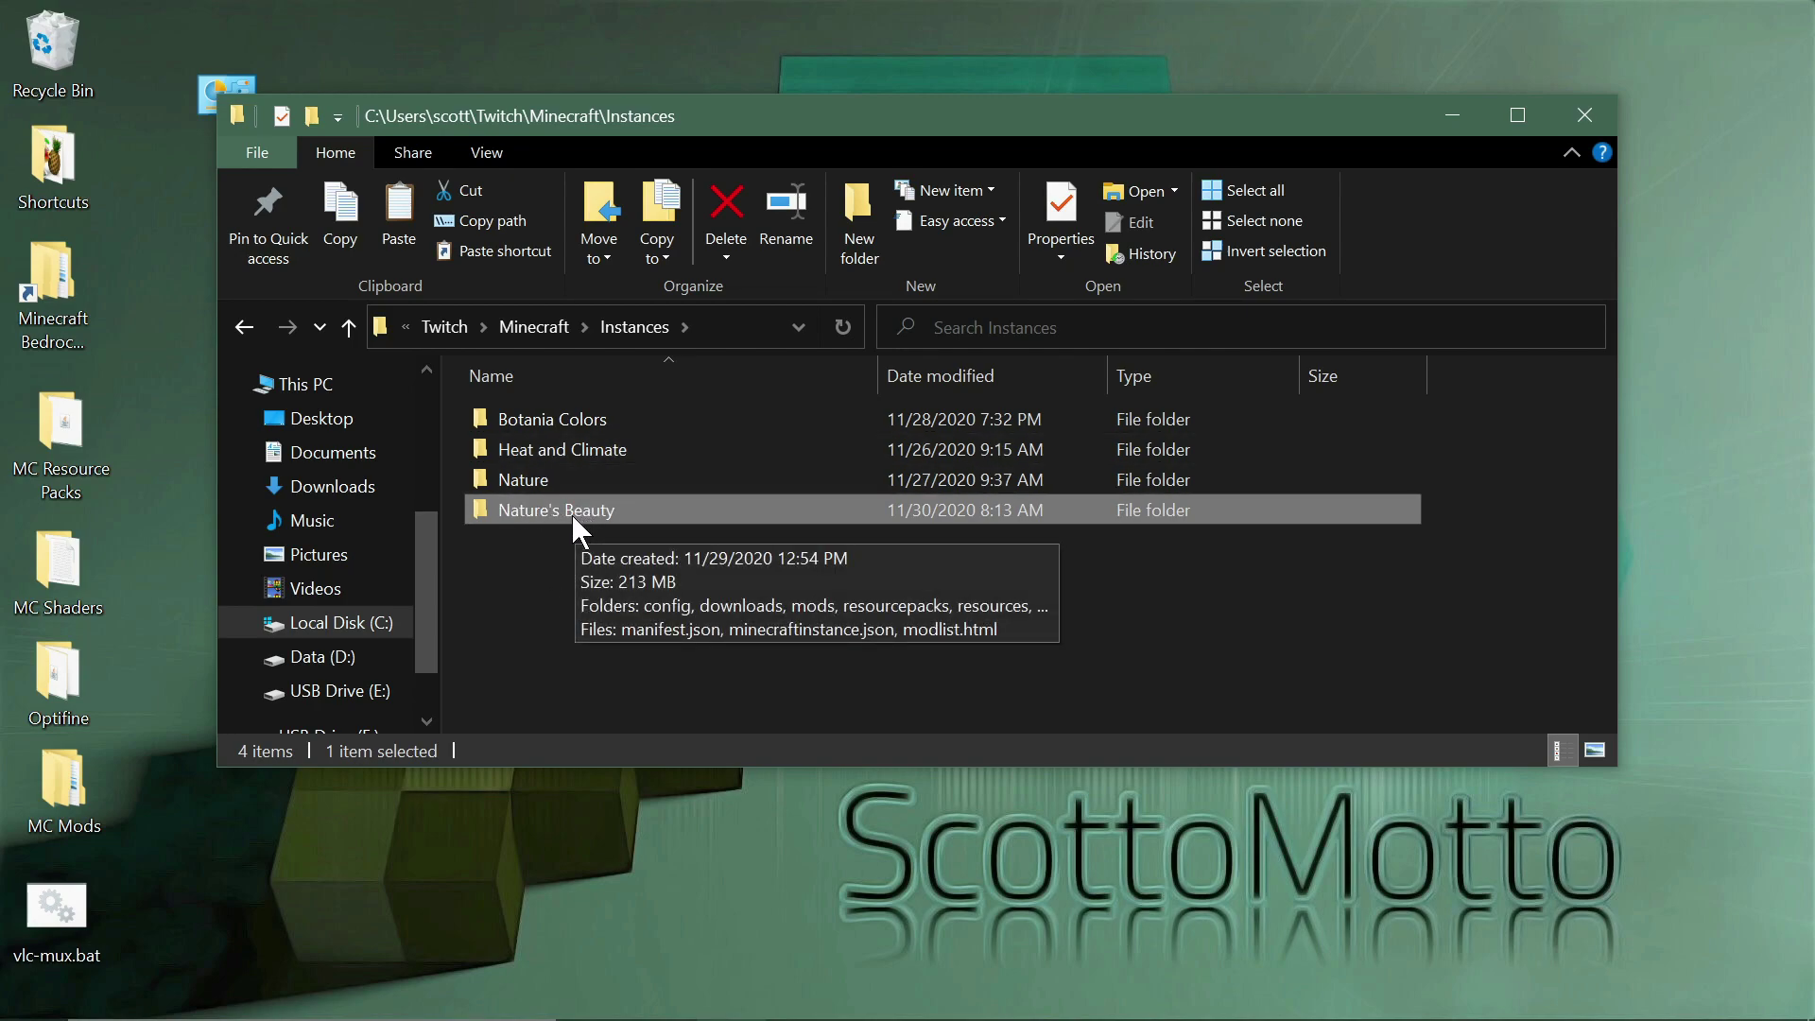
# Paste a copy of the Nature's Beauty folder into Documents\curseforge\minecraft\Instances
pyautogui.click(322, 456)
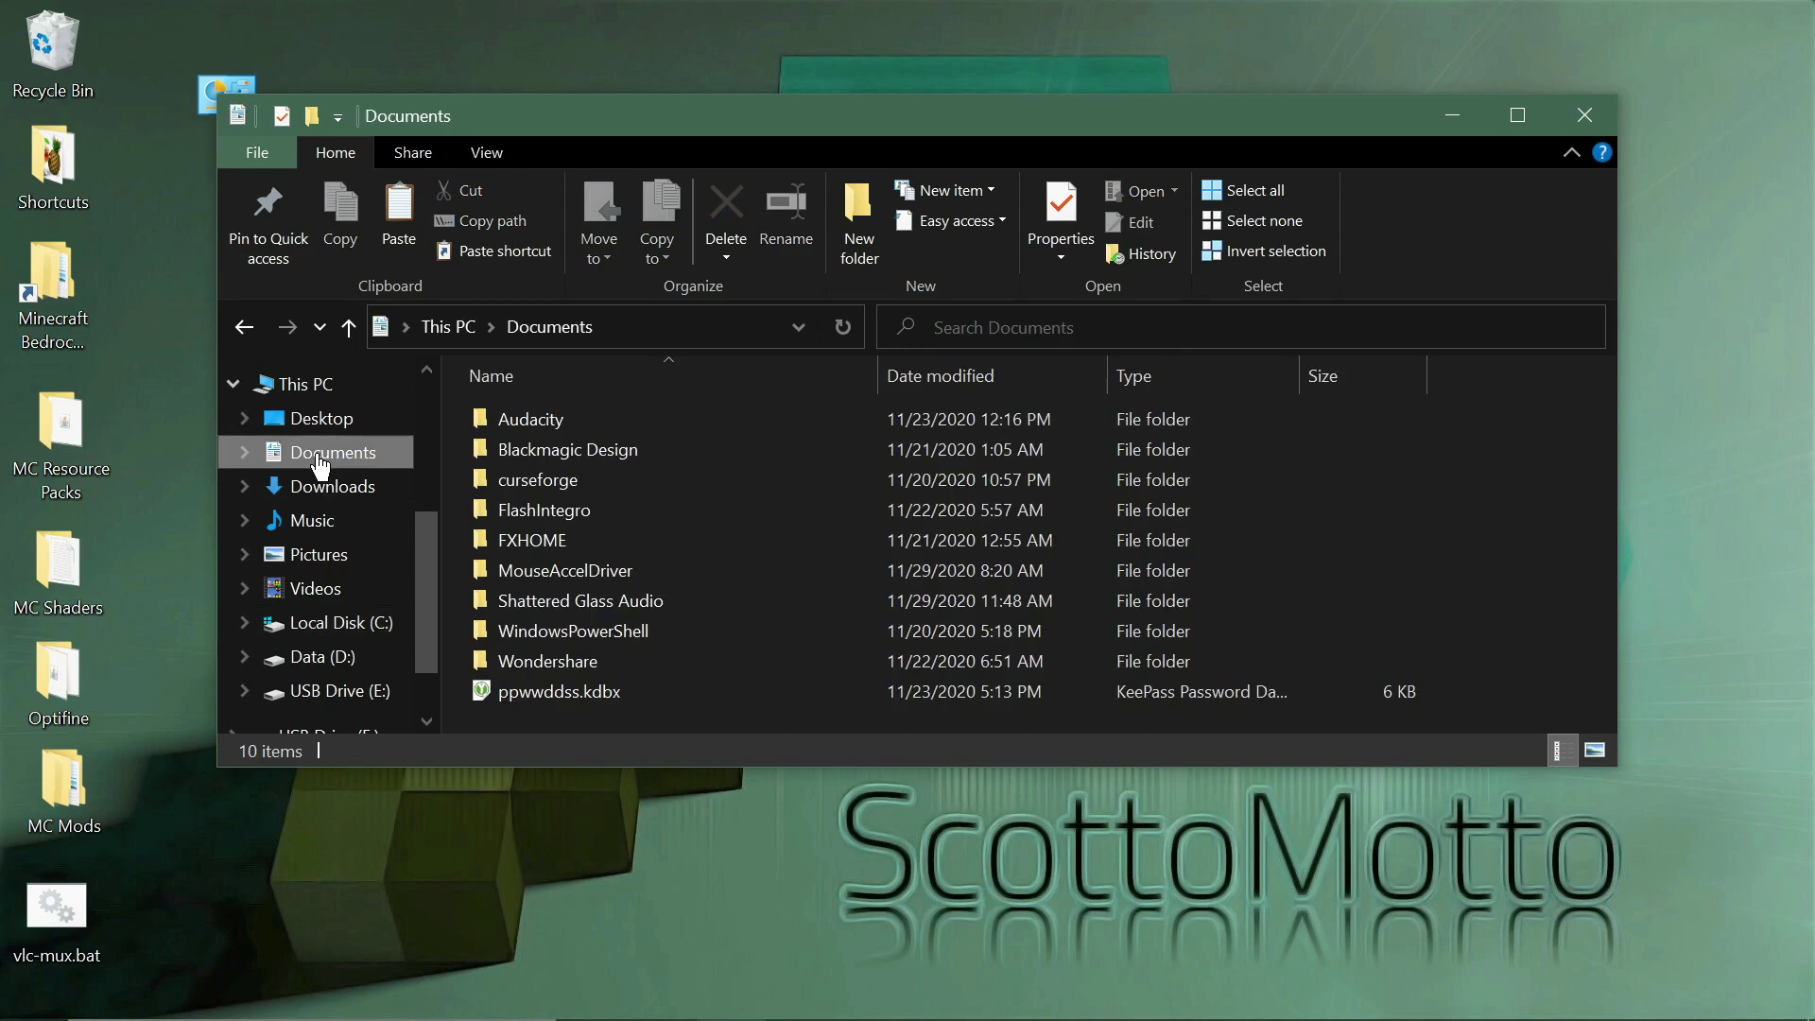
pyautogui.doubleClick(556, 479)
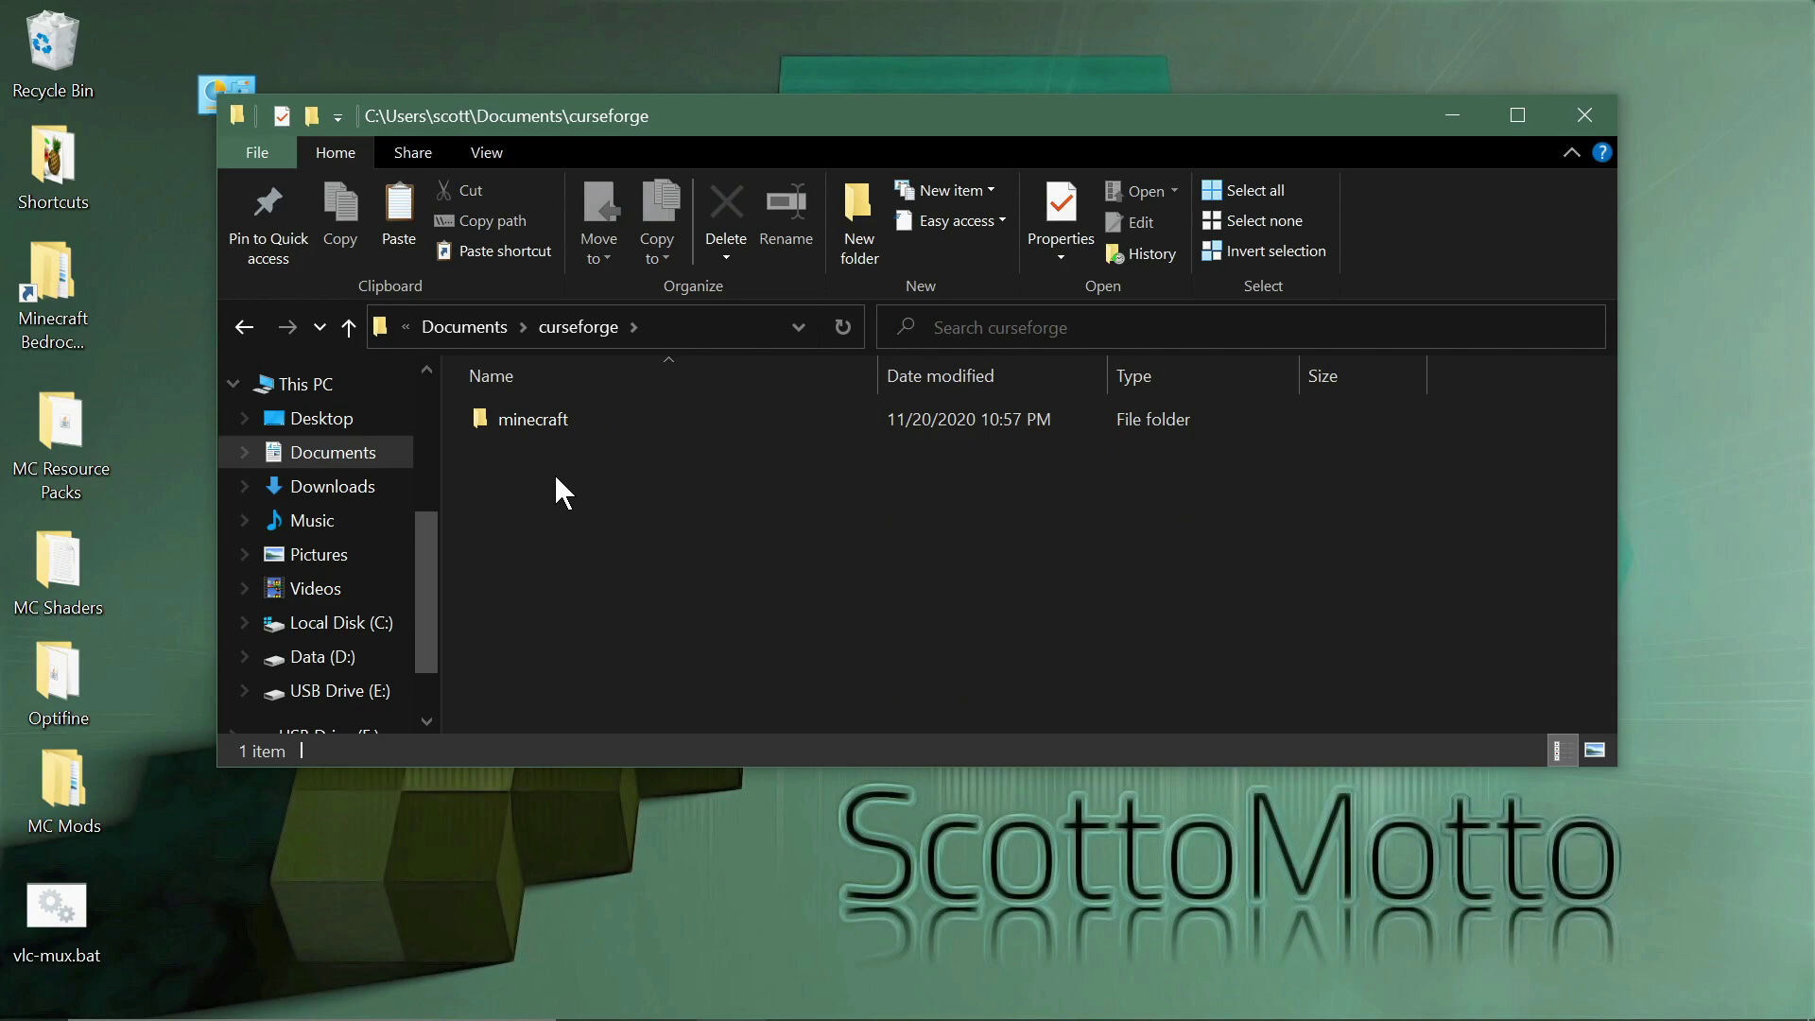
pyautogui.doubleClick(531, 418)
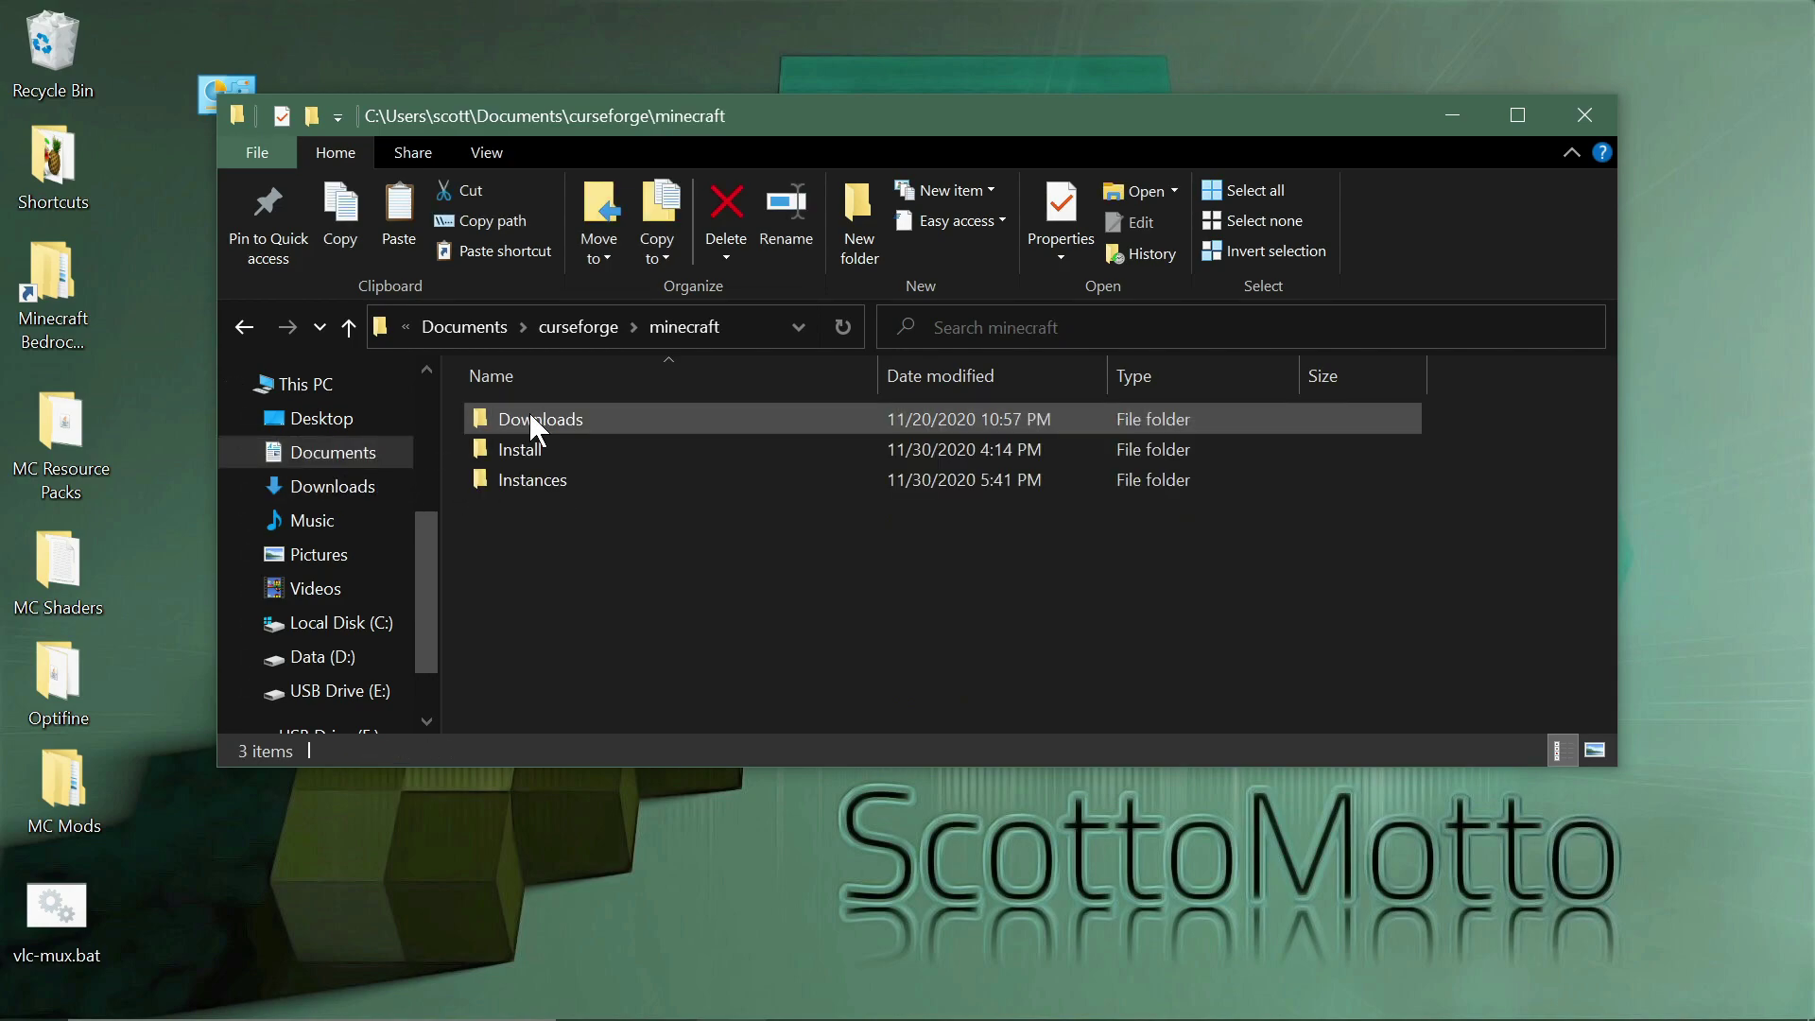
pyautogui.doubleClick(524, 482)
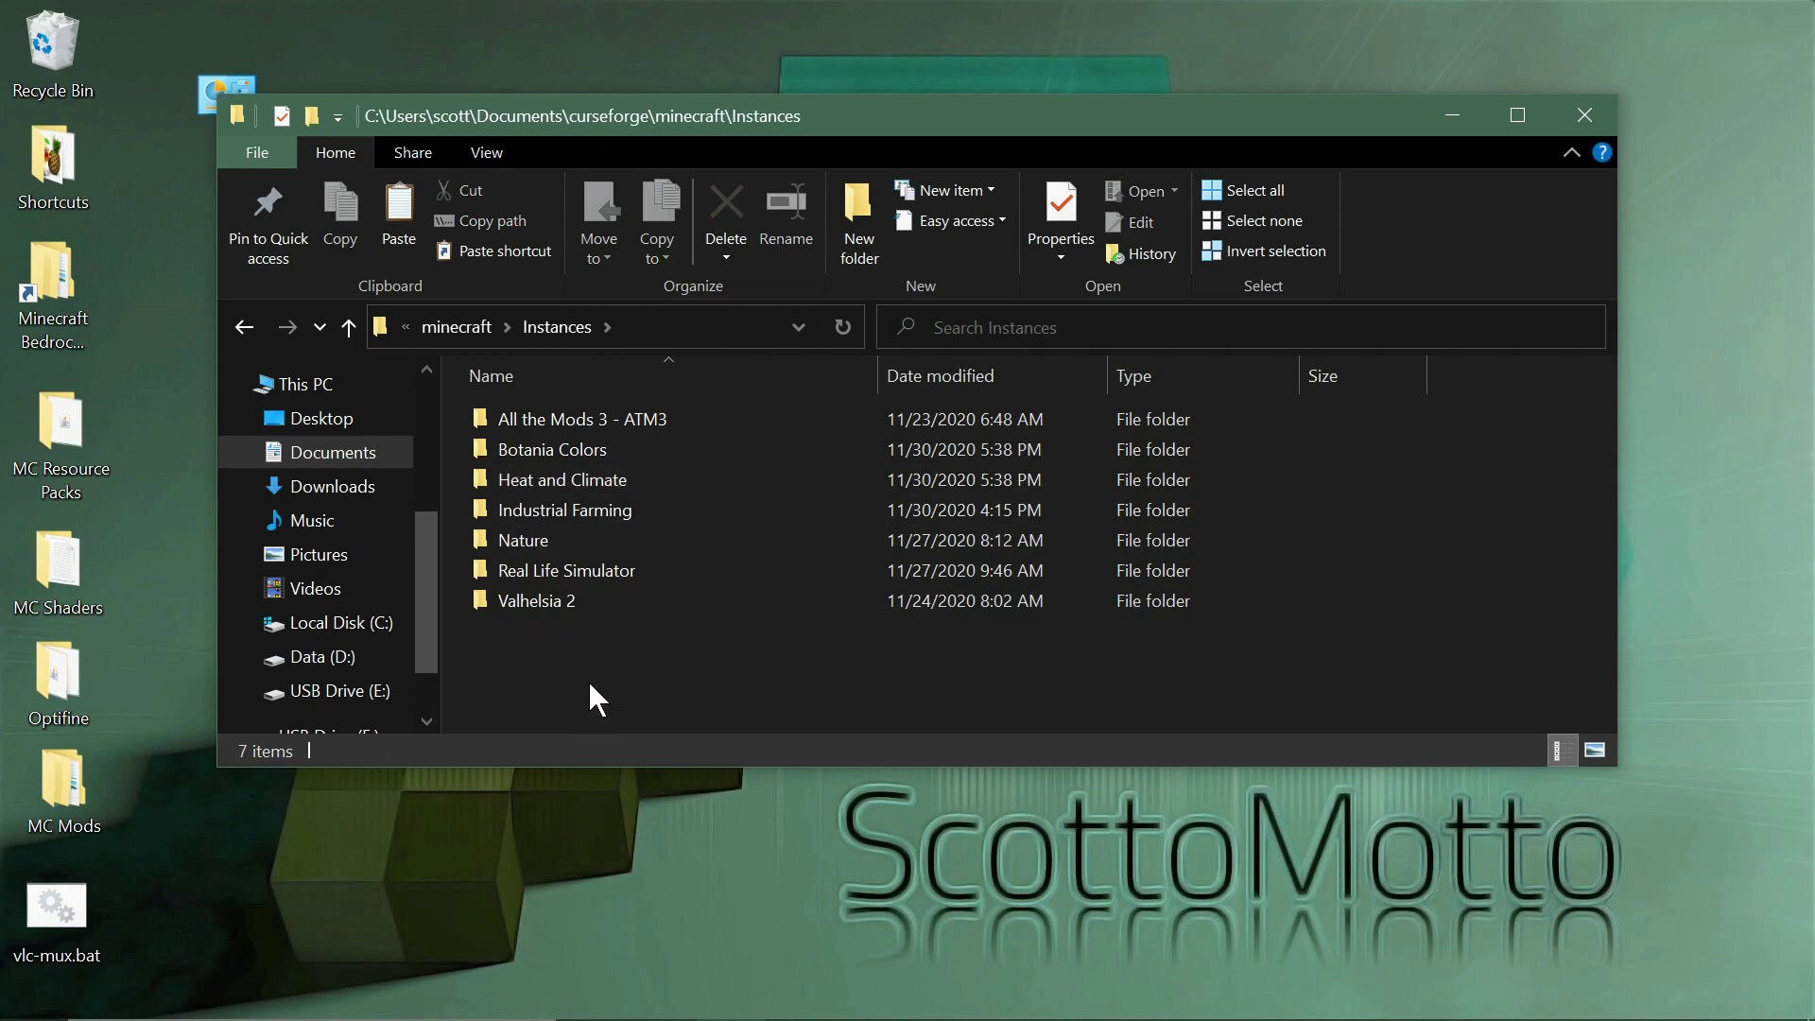
pyautogui.click(671, 596)
pyautogui.hotkey('ctrl', 'c')
pyautogui.hotkey('ctrl', 'v')
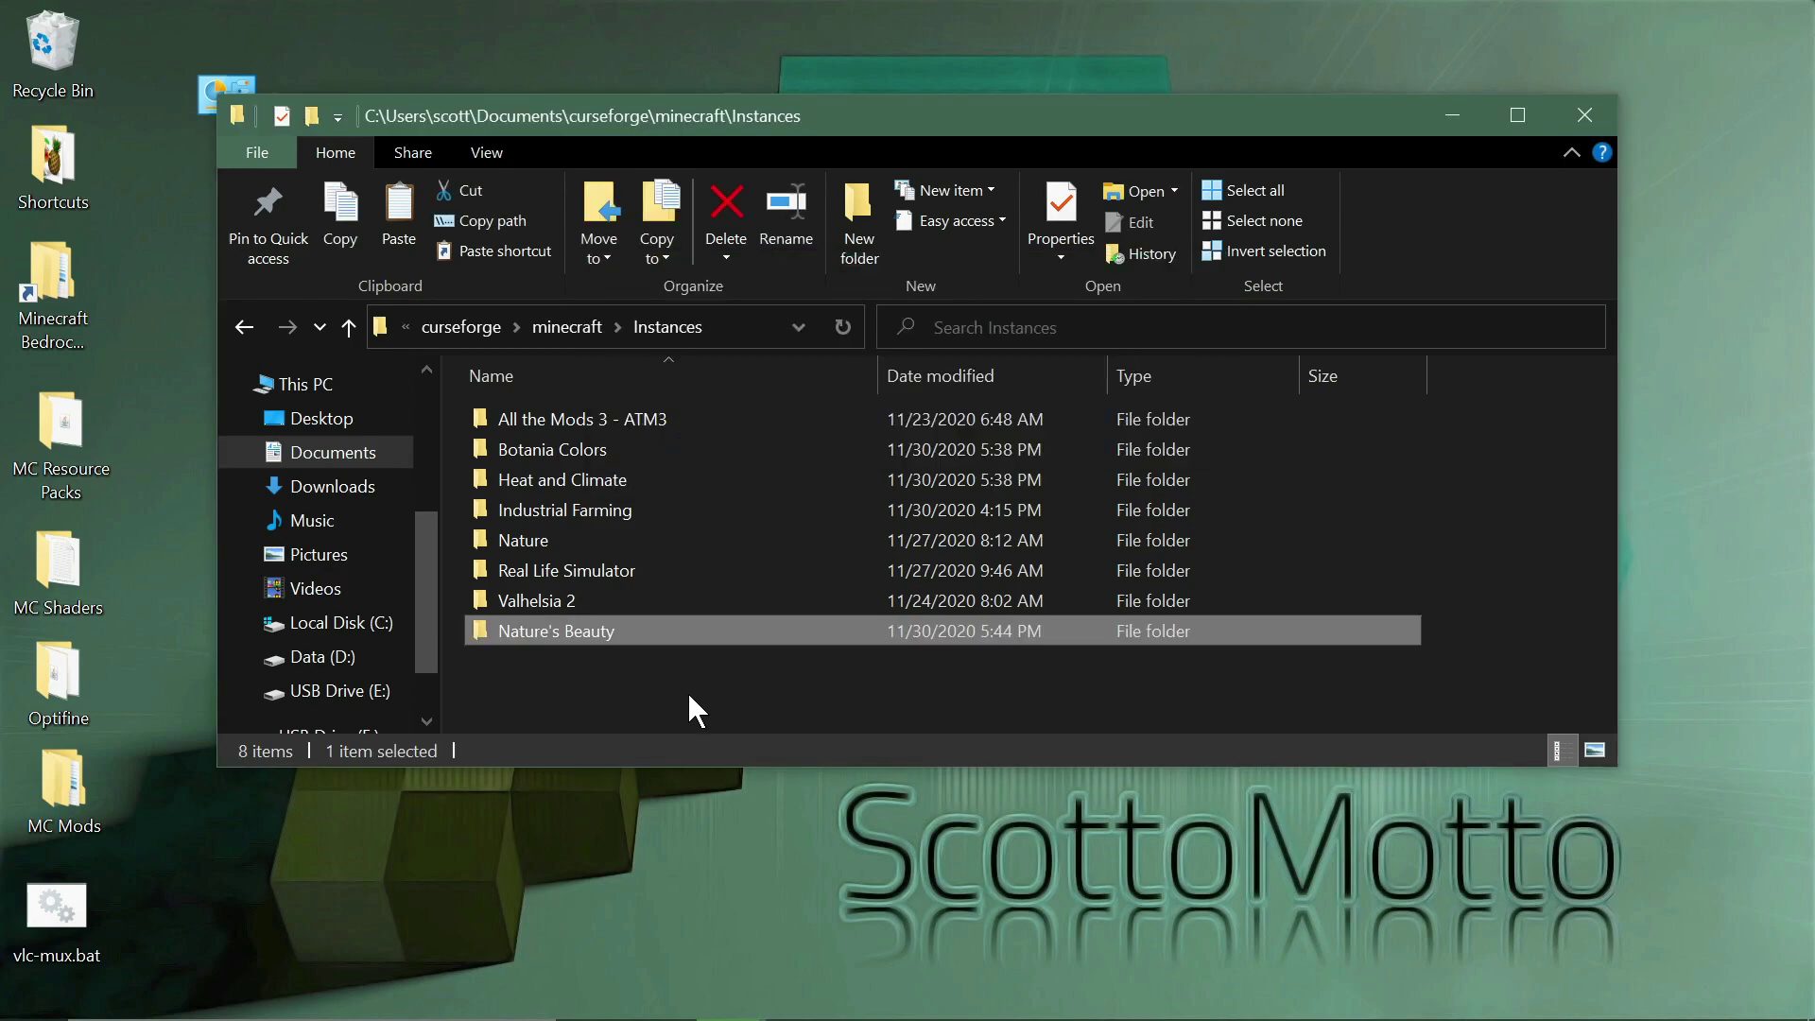
# Launch the CurseForge app, check My Modpacks for the Nature's Beauty modpack, and close the app
pyautogui.hotkey('alt', 'space')
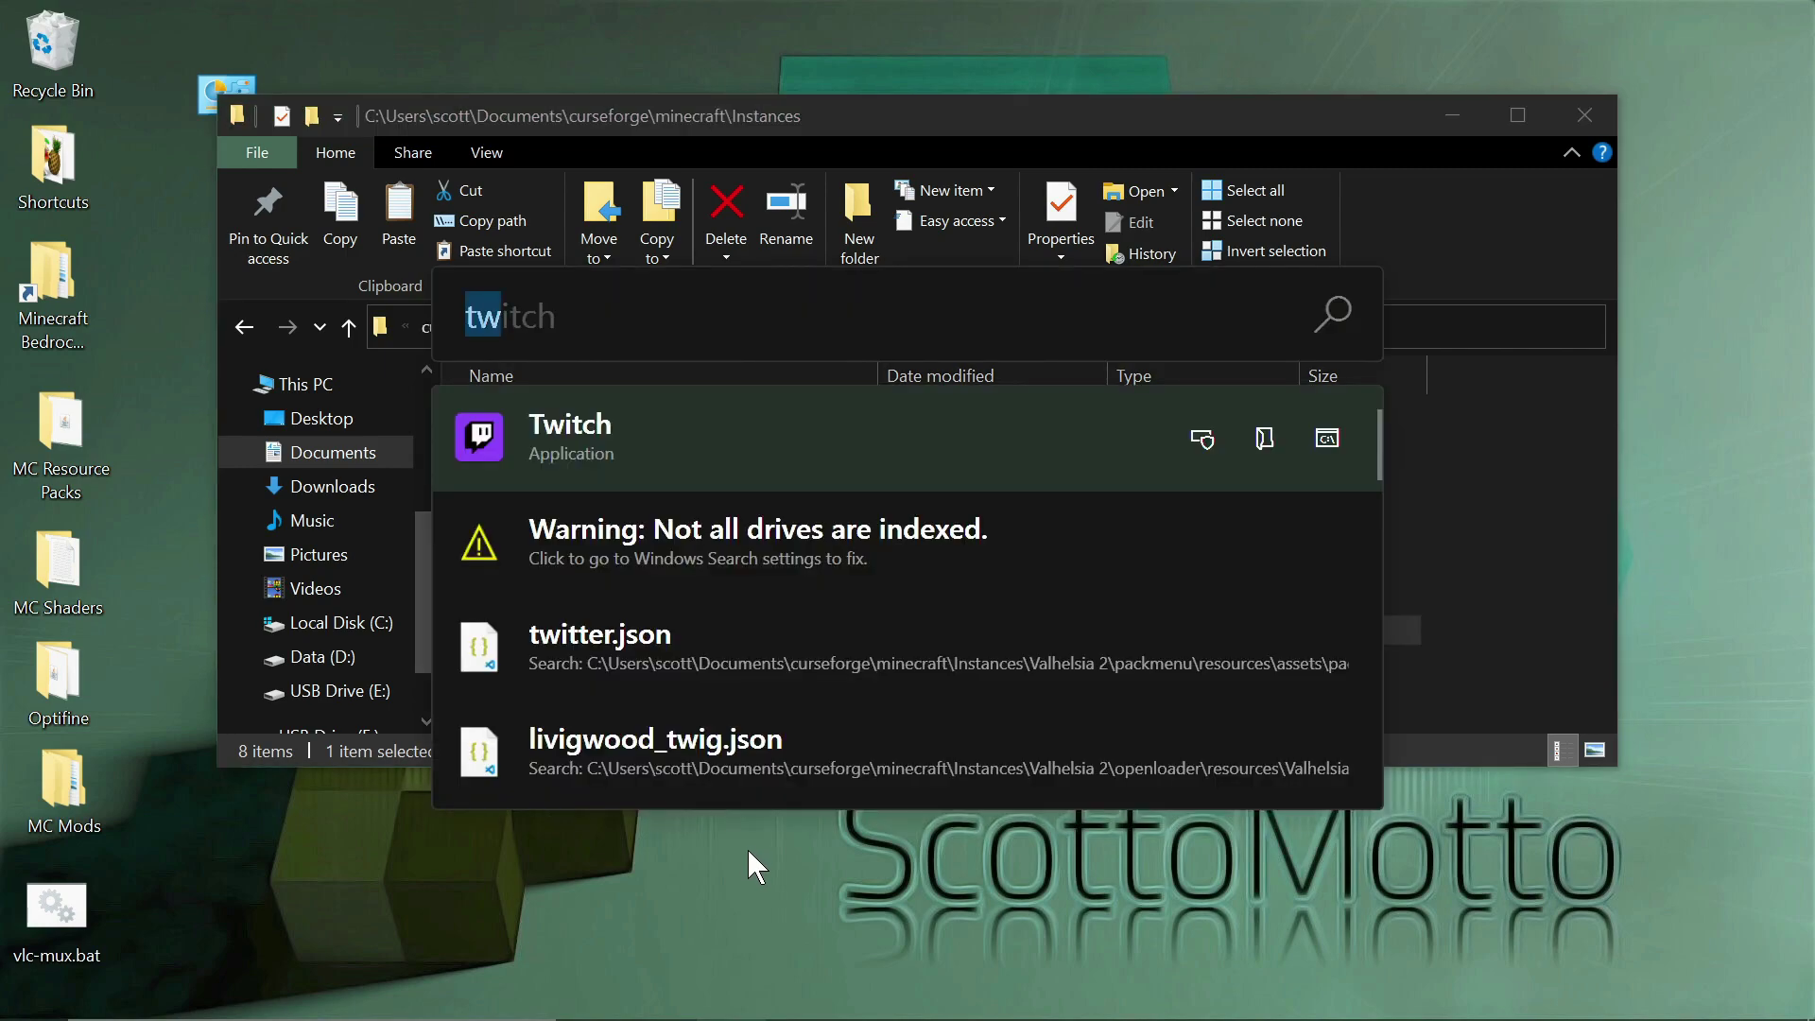
pyautogui.write('c')
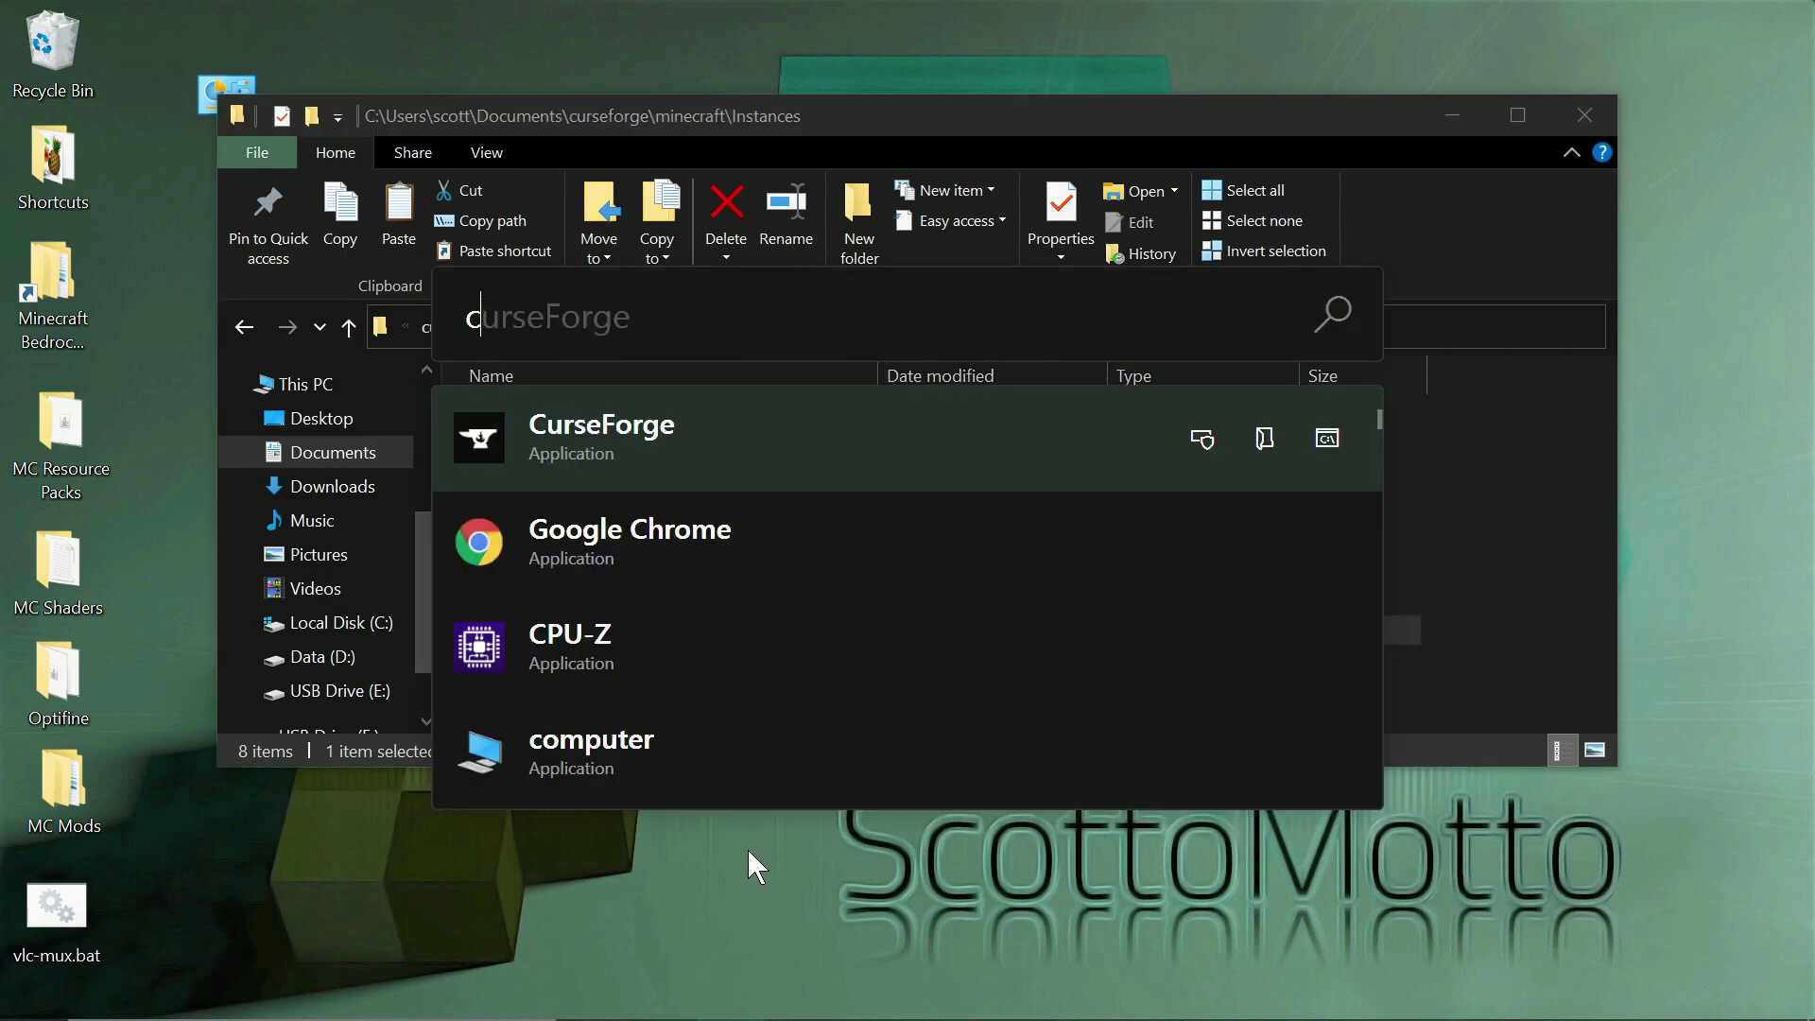
pyautogui.click(785, 470)
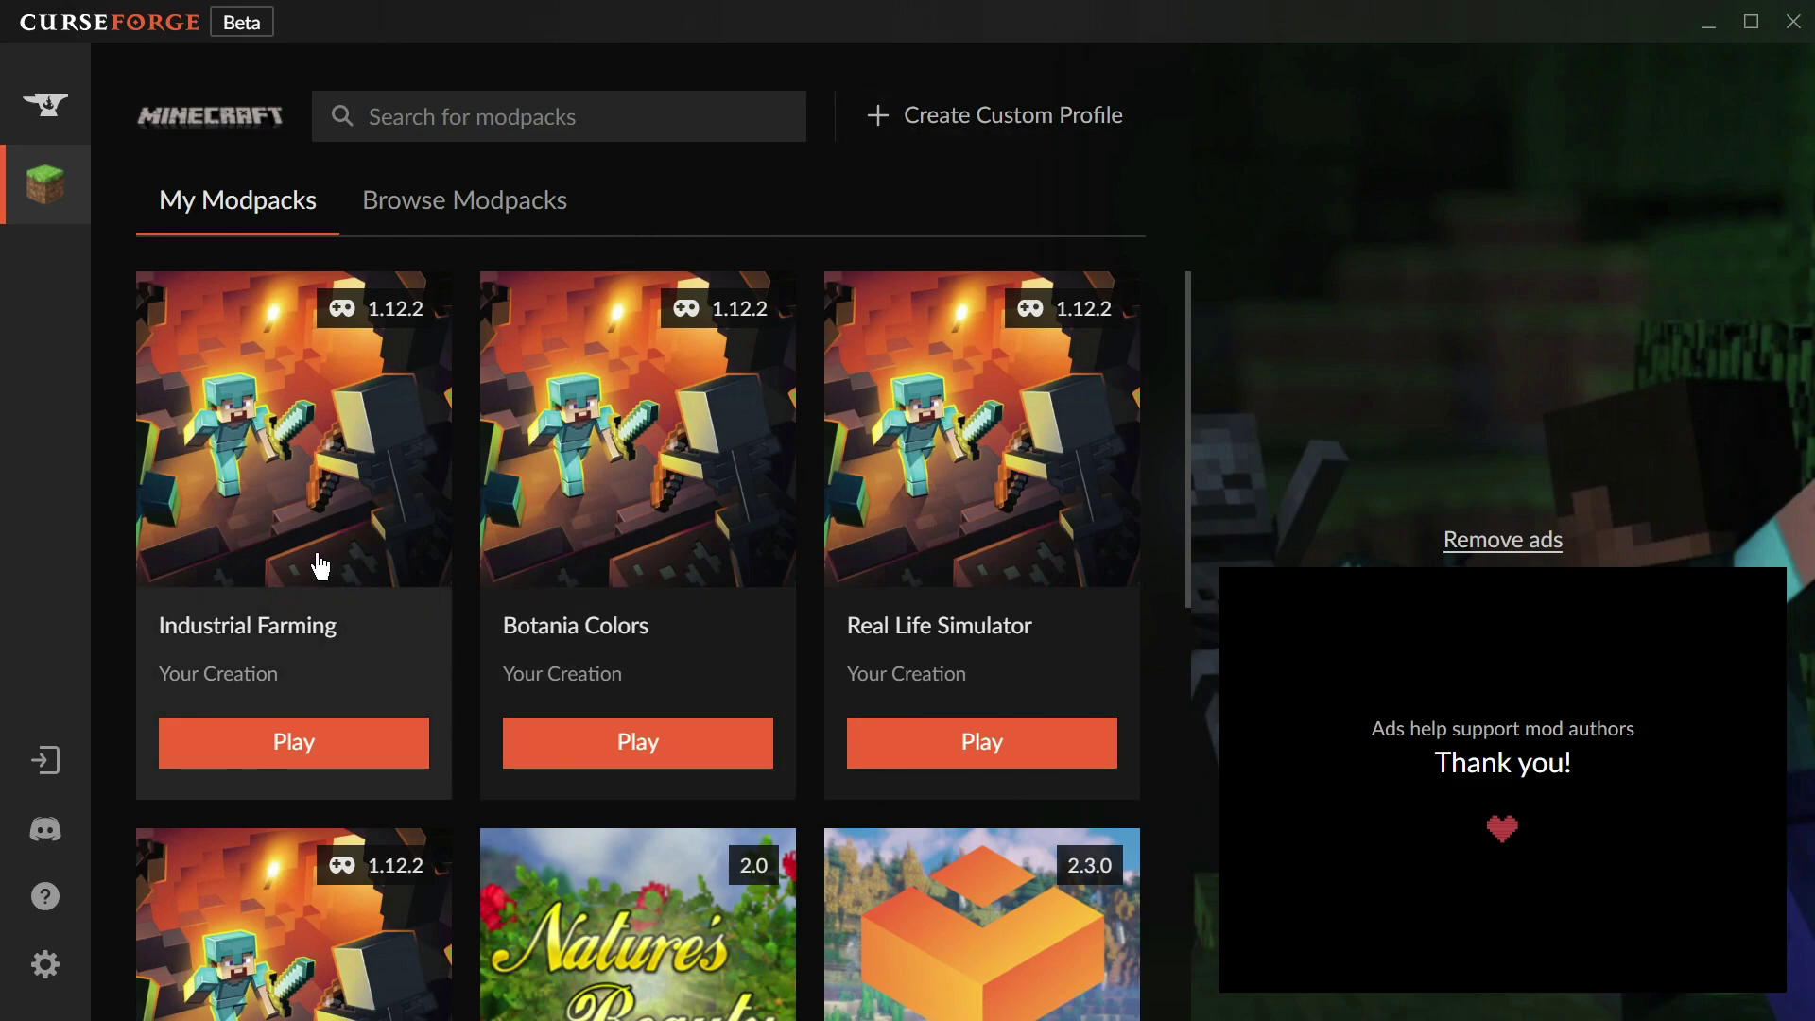
pyautogui.scroll(-9, 719, 681)
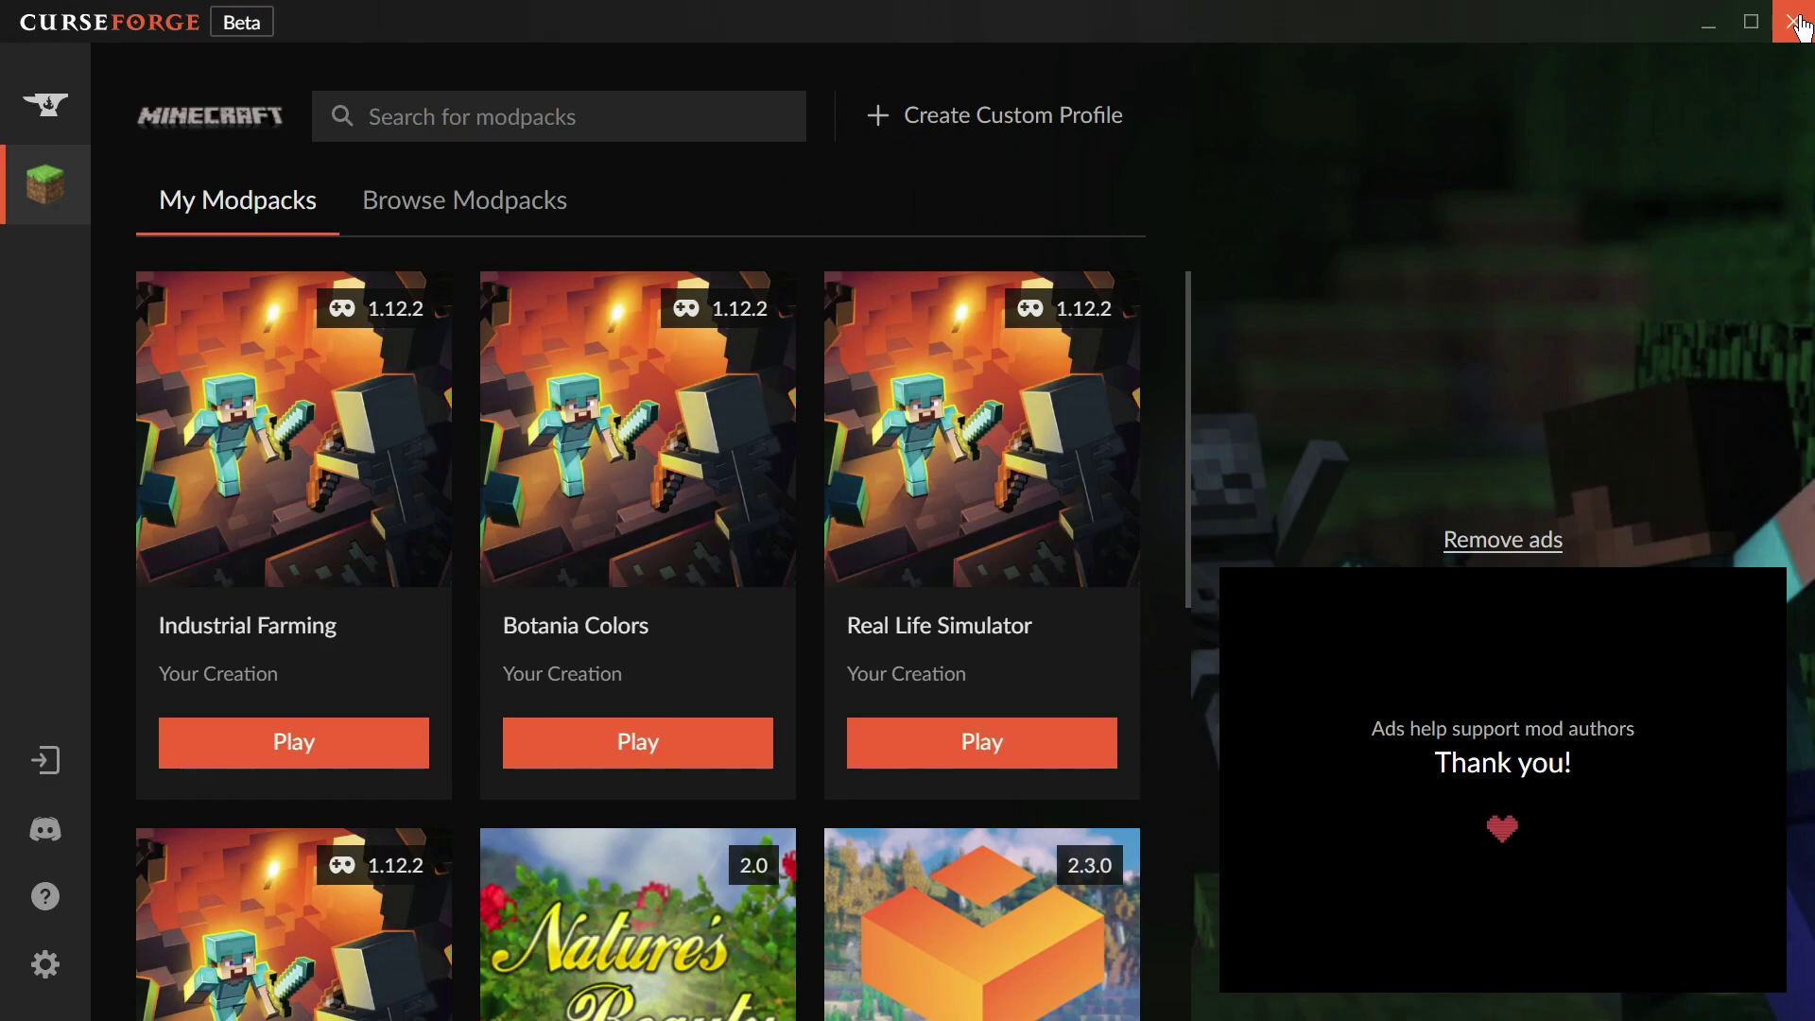
pyautogui.click(1794, 23)
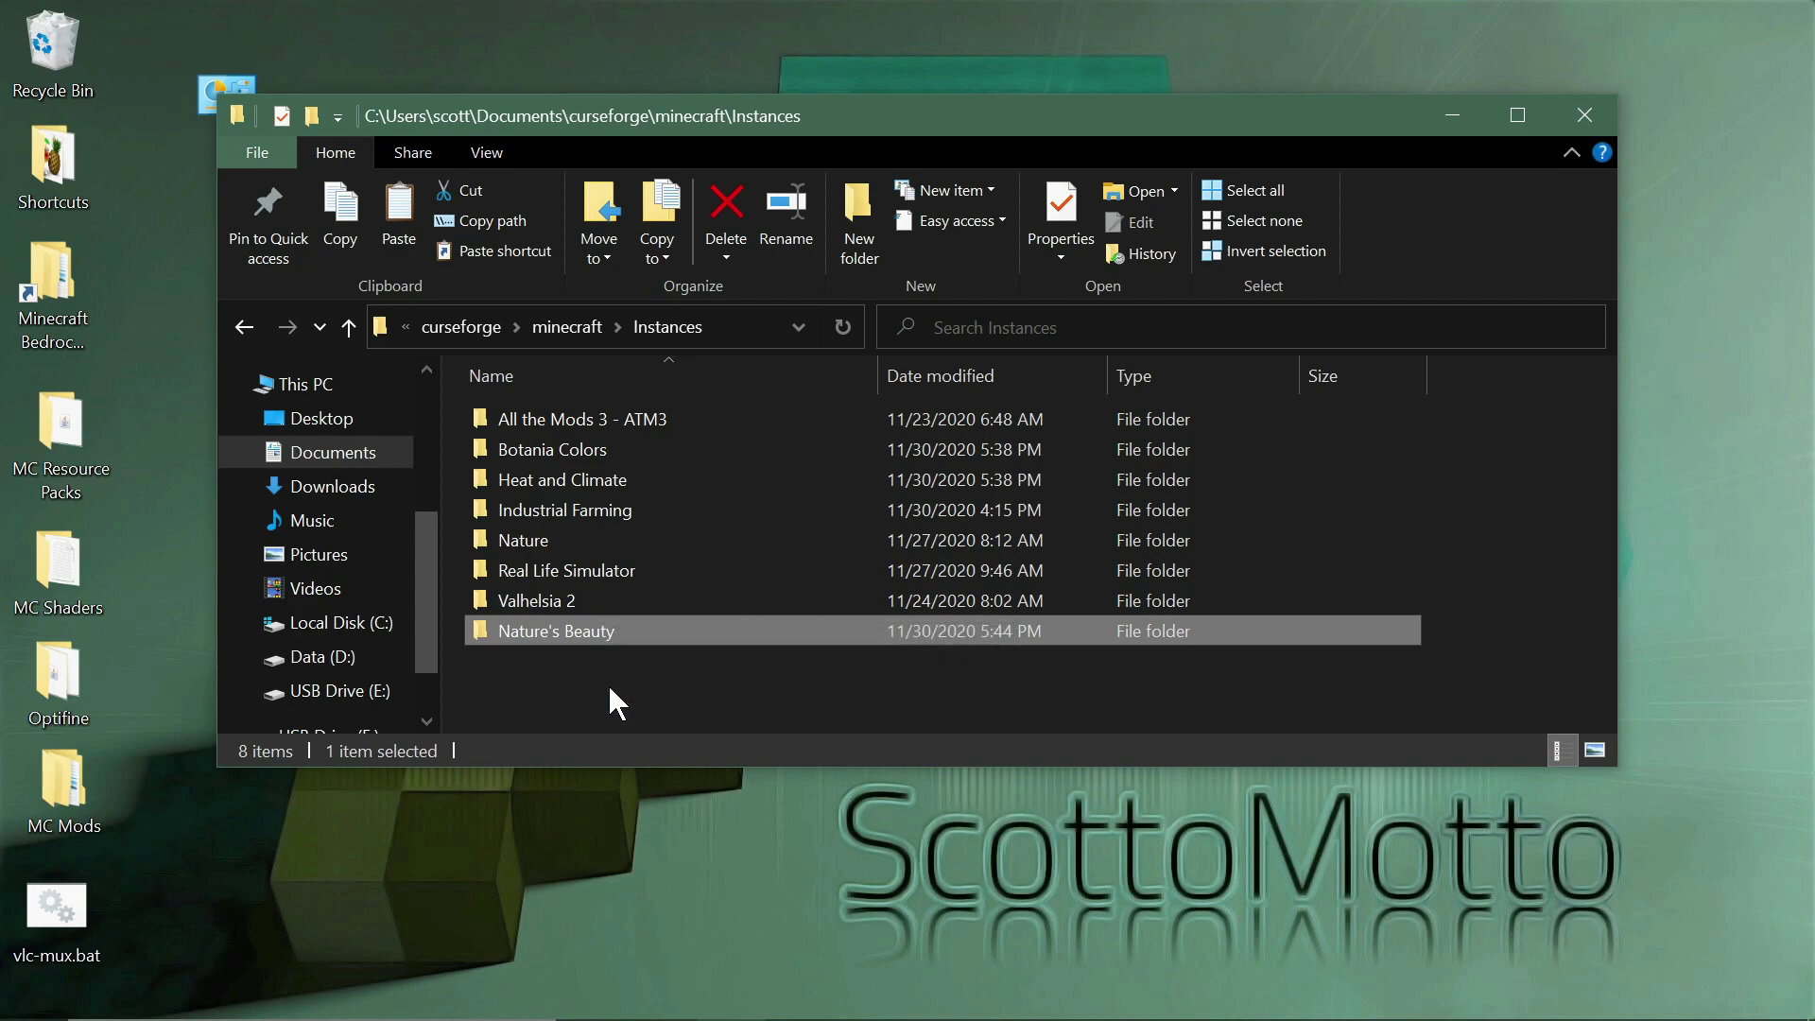
# Switch to Chrome and load curseforge.com/minecraft/mc-mods in the current tab
pyautogui.click(609, 689)
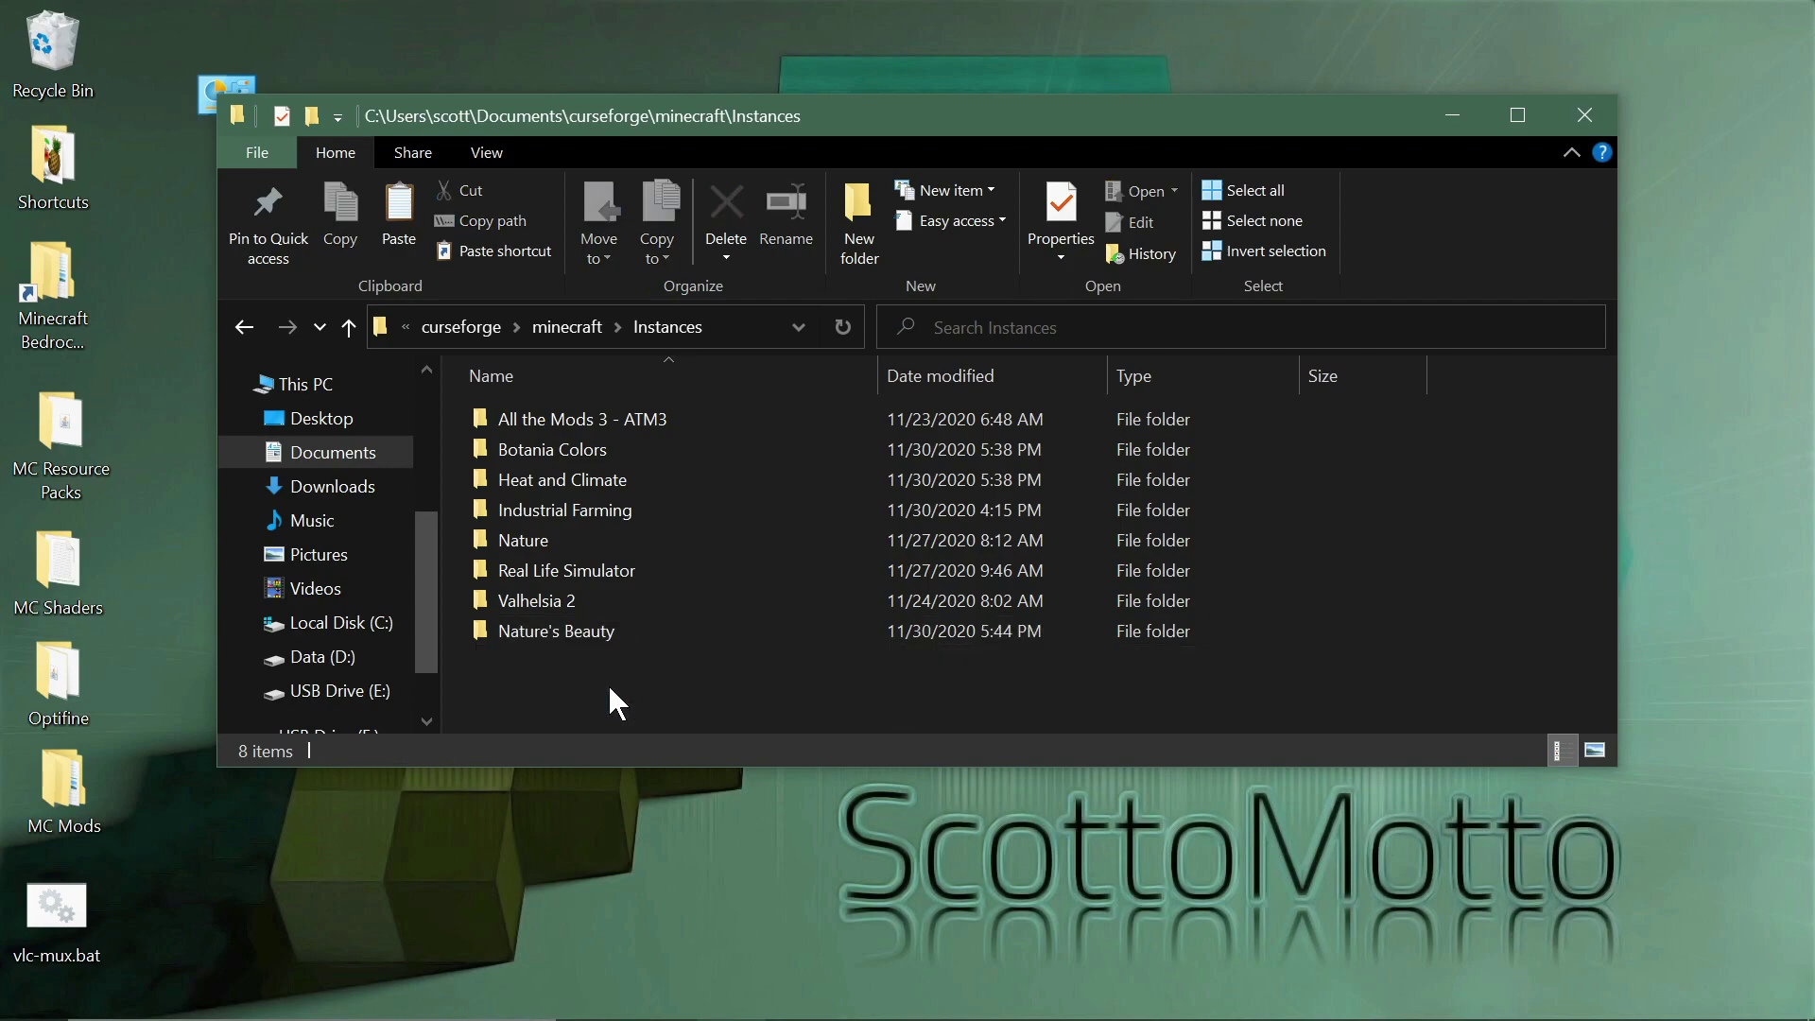
pyautogui.moveTo(727, 1012)
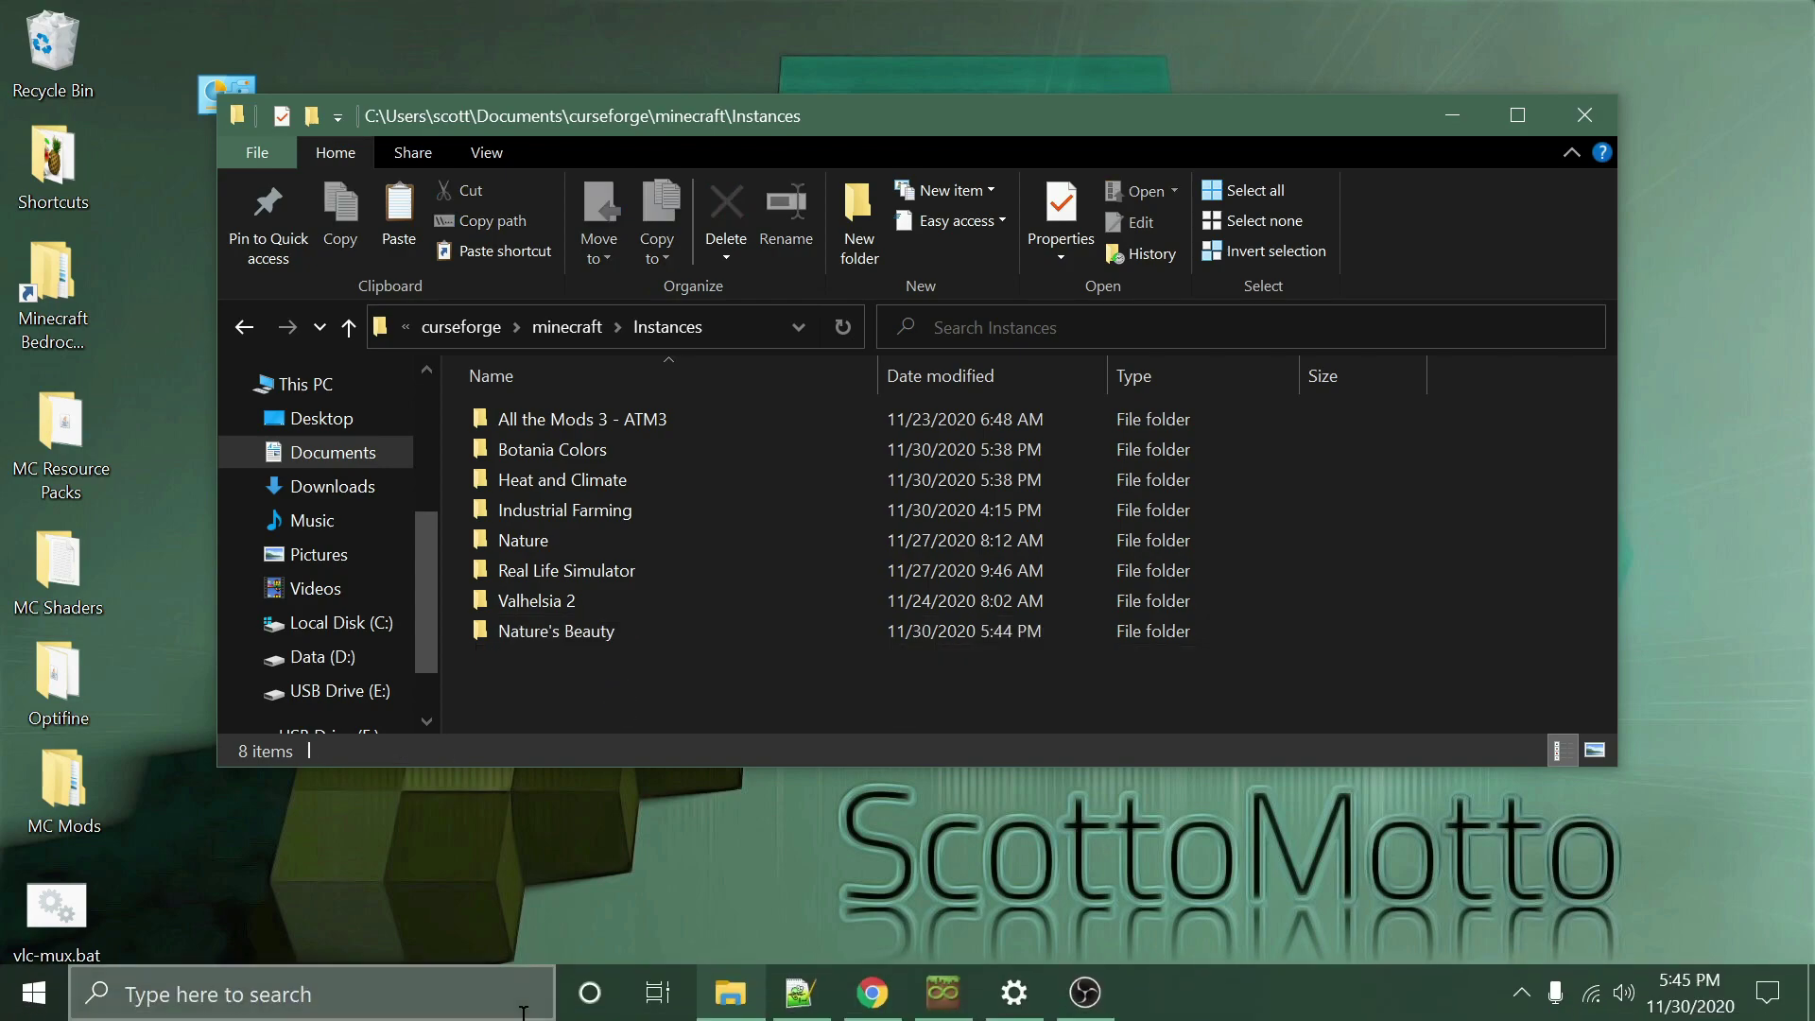
pyautogui.click(864, 996)
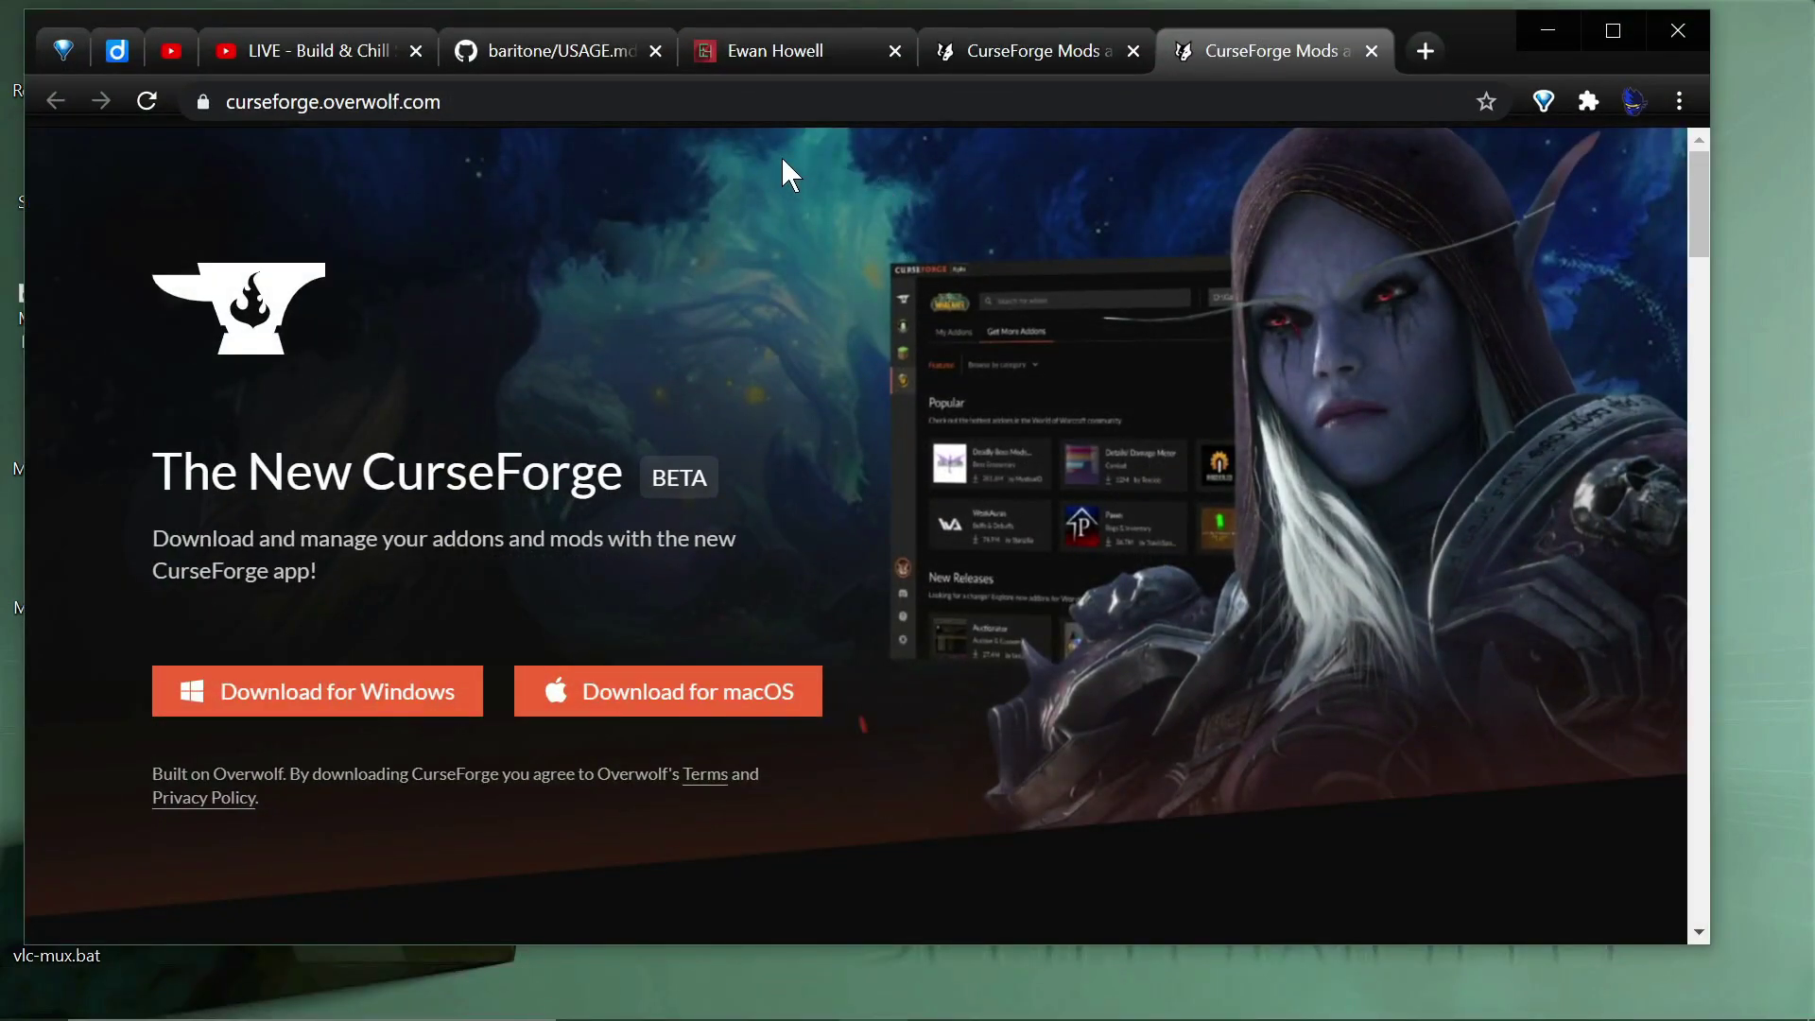
pyautogui.click(581, 99)
pyautogui.write('cu')
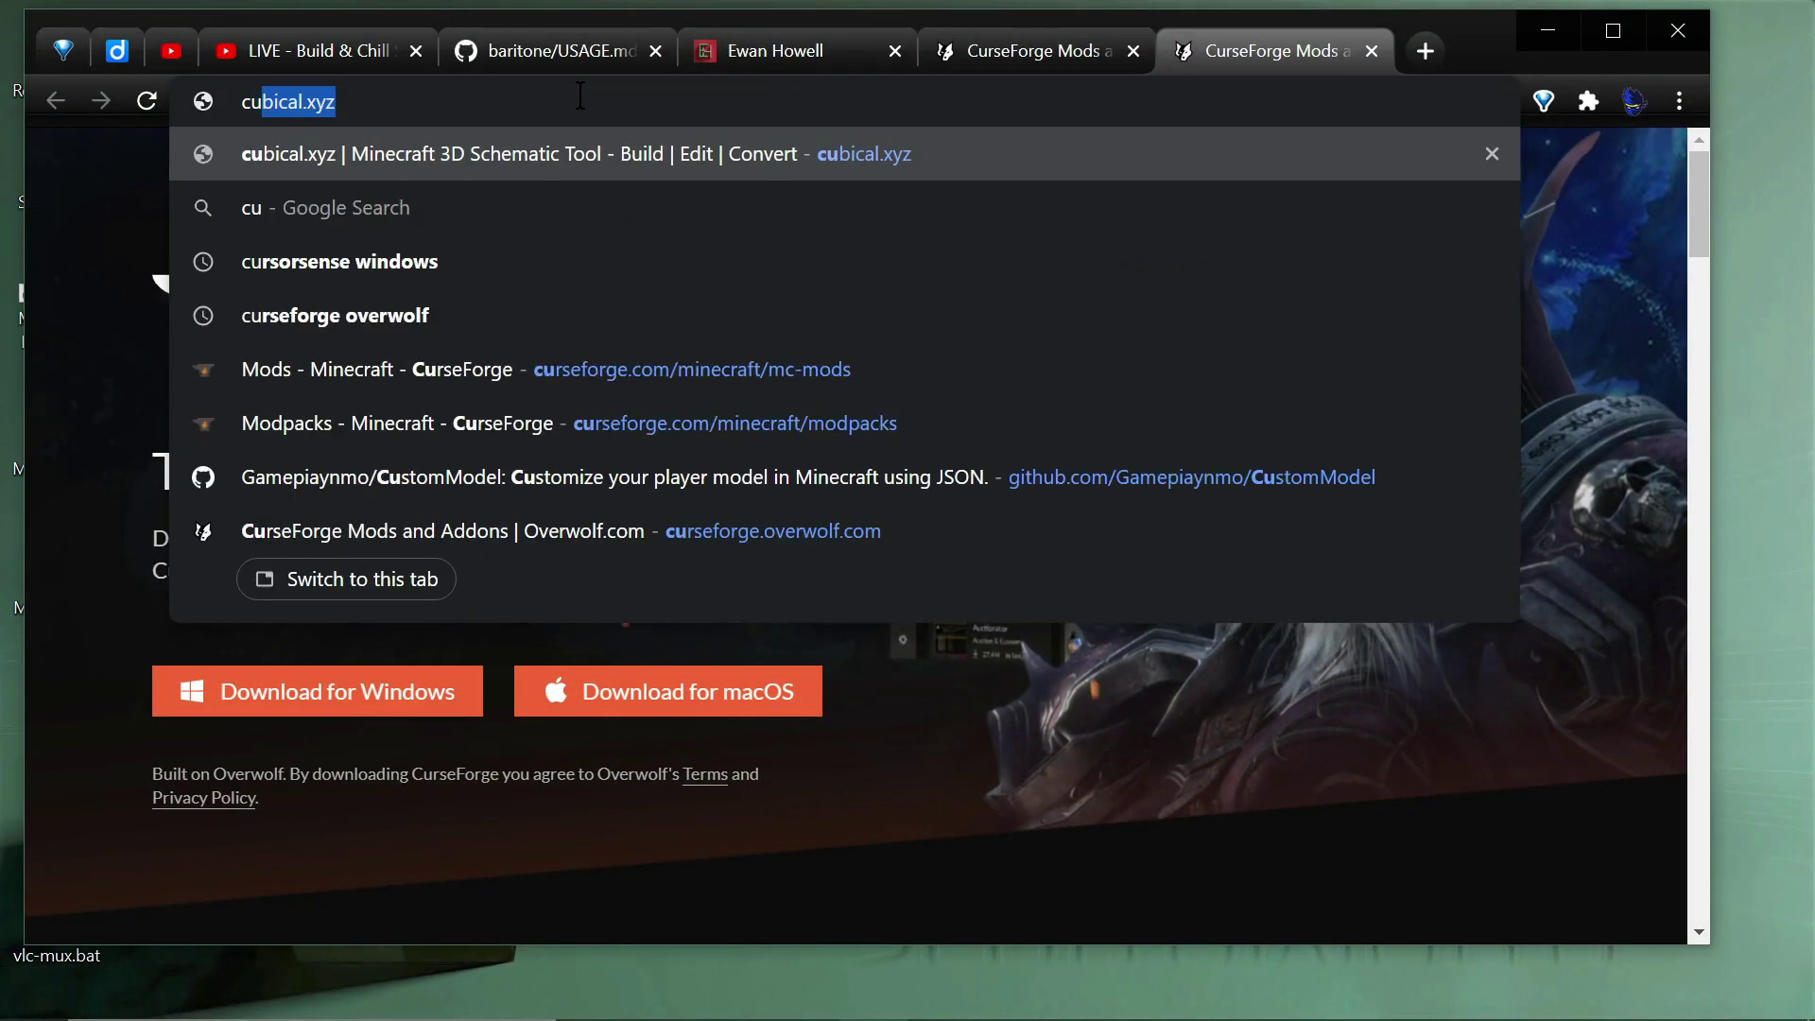
pyautogui.write('rseforge.com/minecraft/mc-mods')
pyautogui.press('Return')
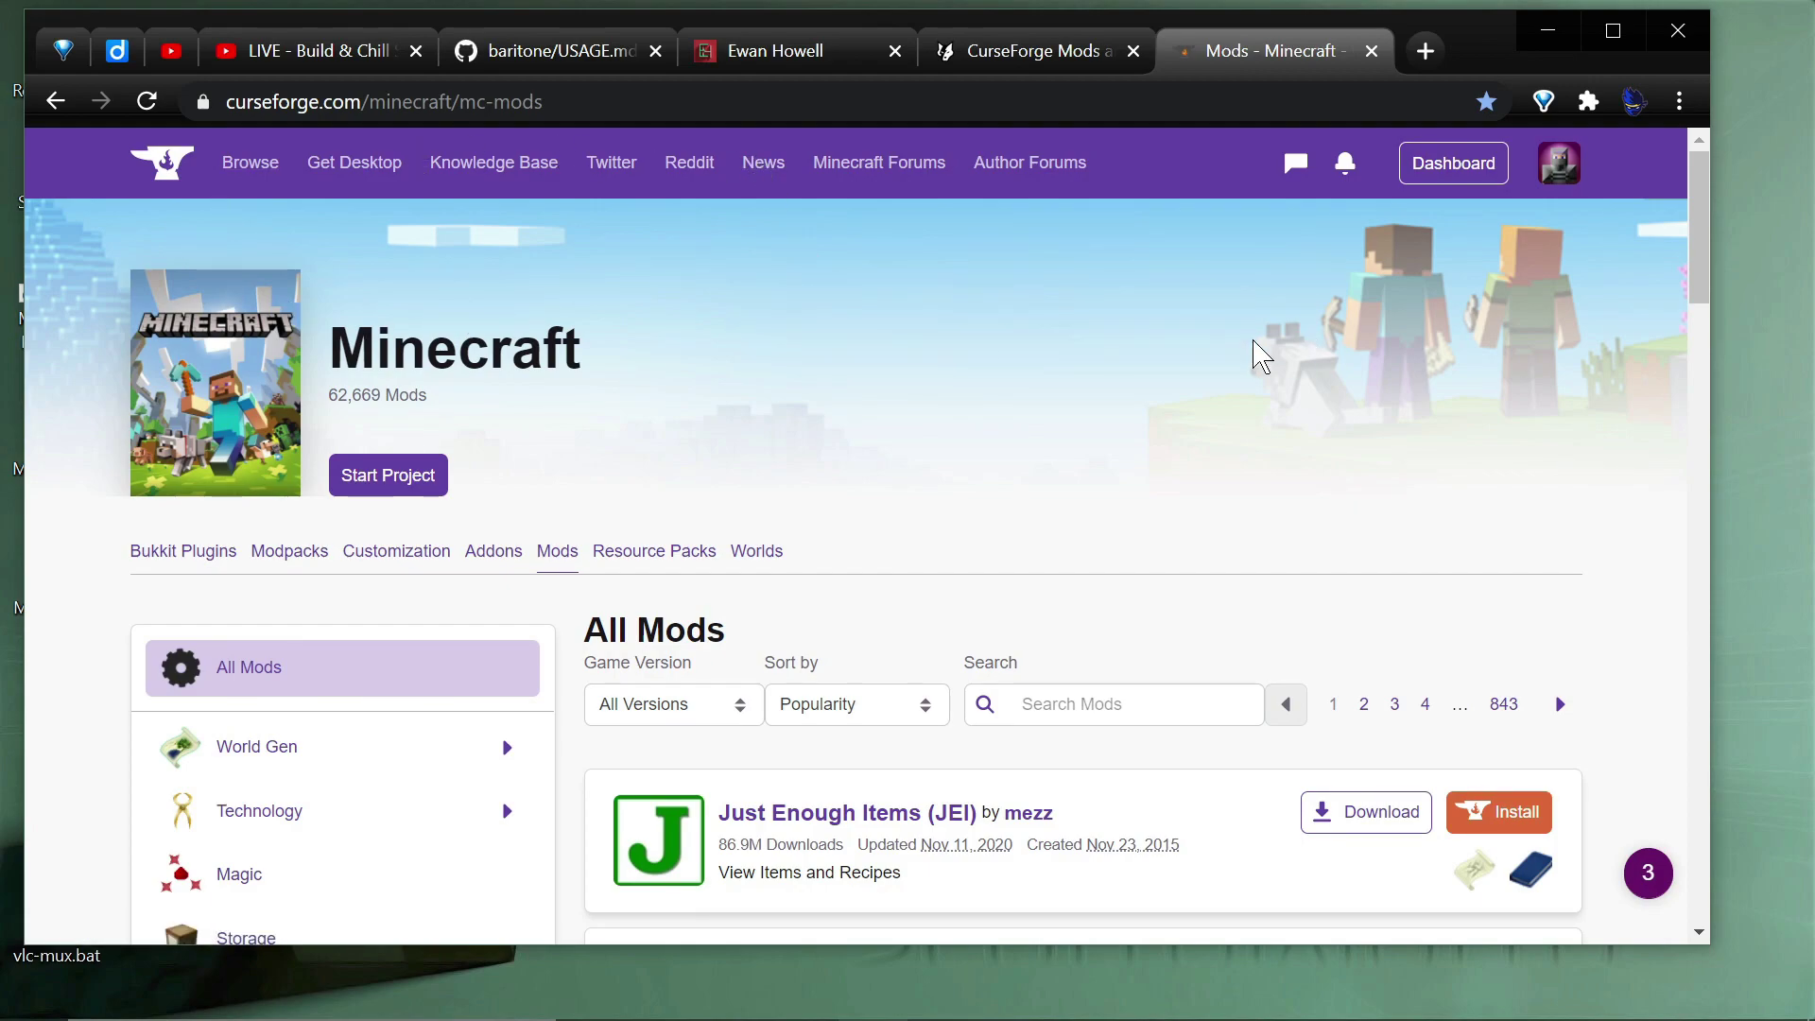
# Look over the Minecraft mods list with its download and install options, and close that tab
pyautogui.scroll(-3, 1262, 356)
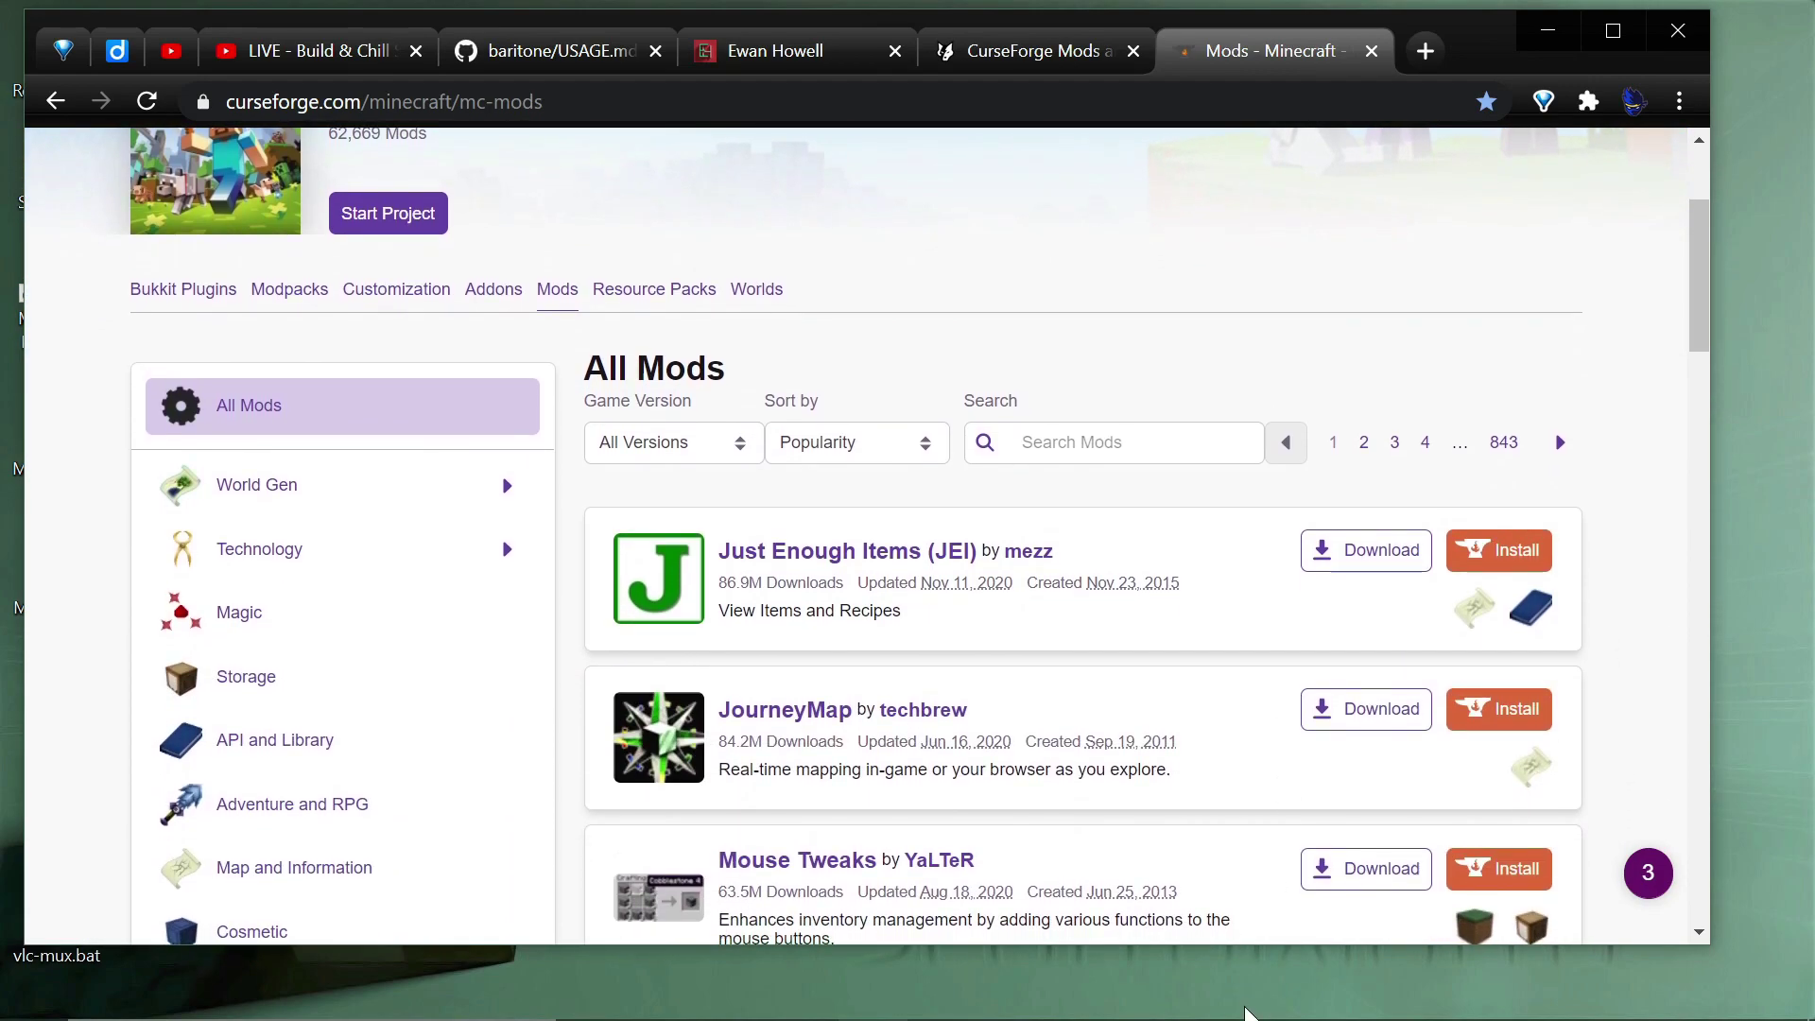
pyautogui.scroll(3, 1408, 870)
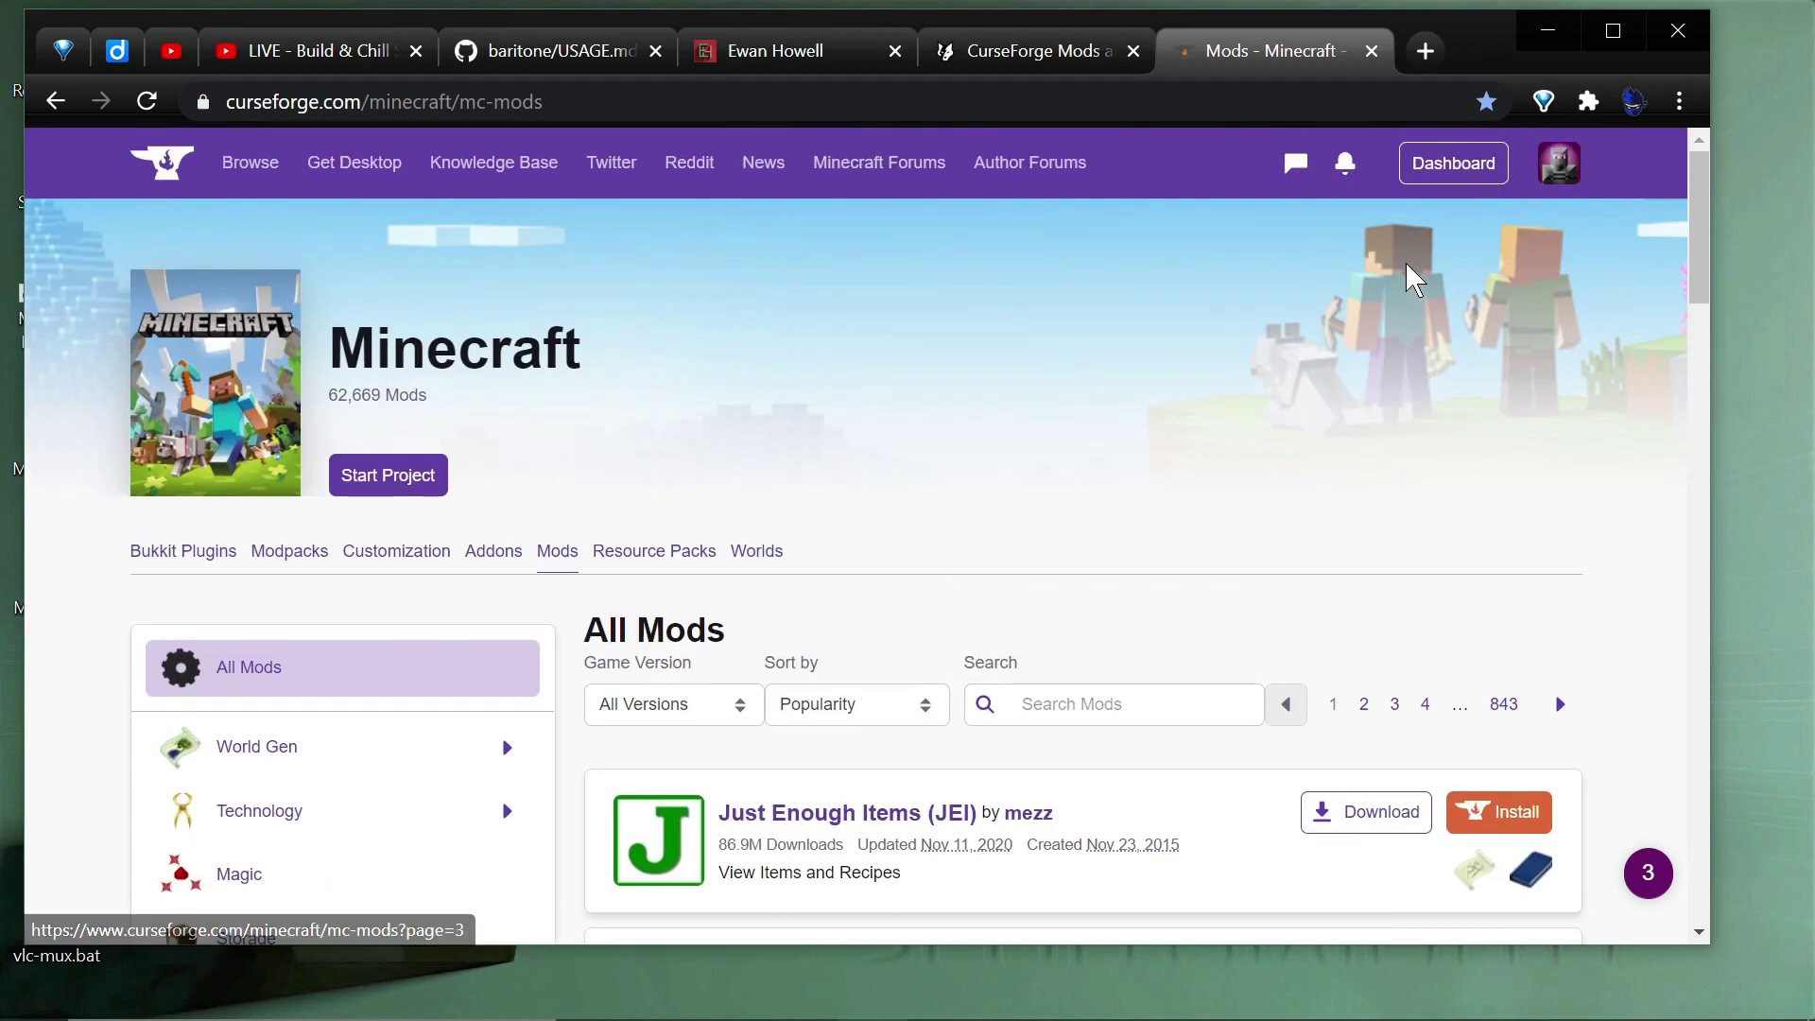
pyautogui.click(1371, 51)
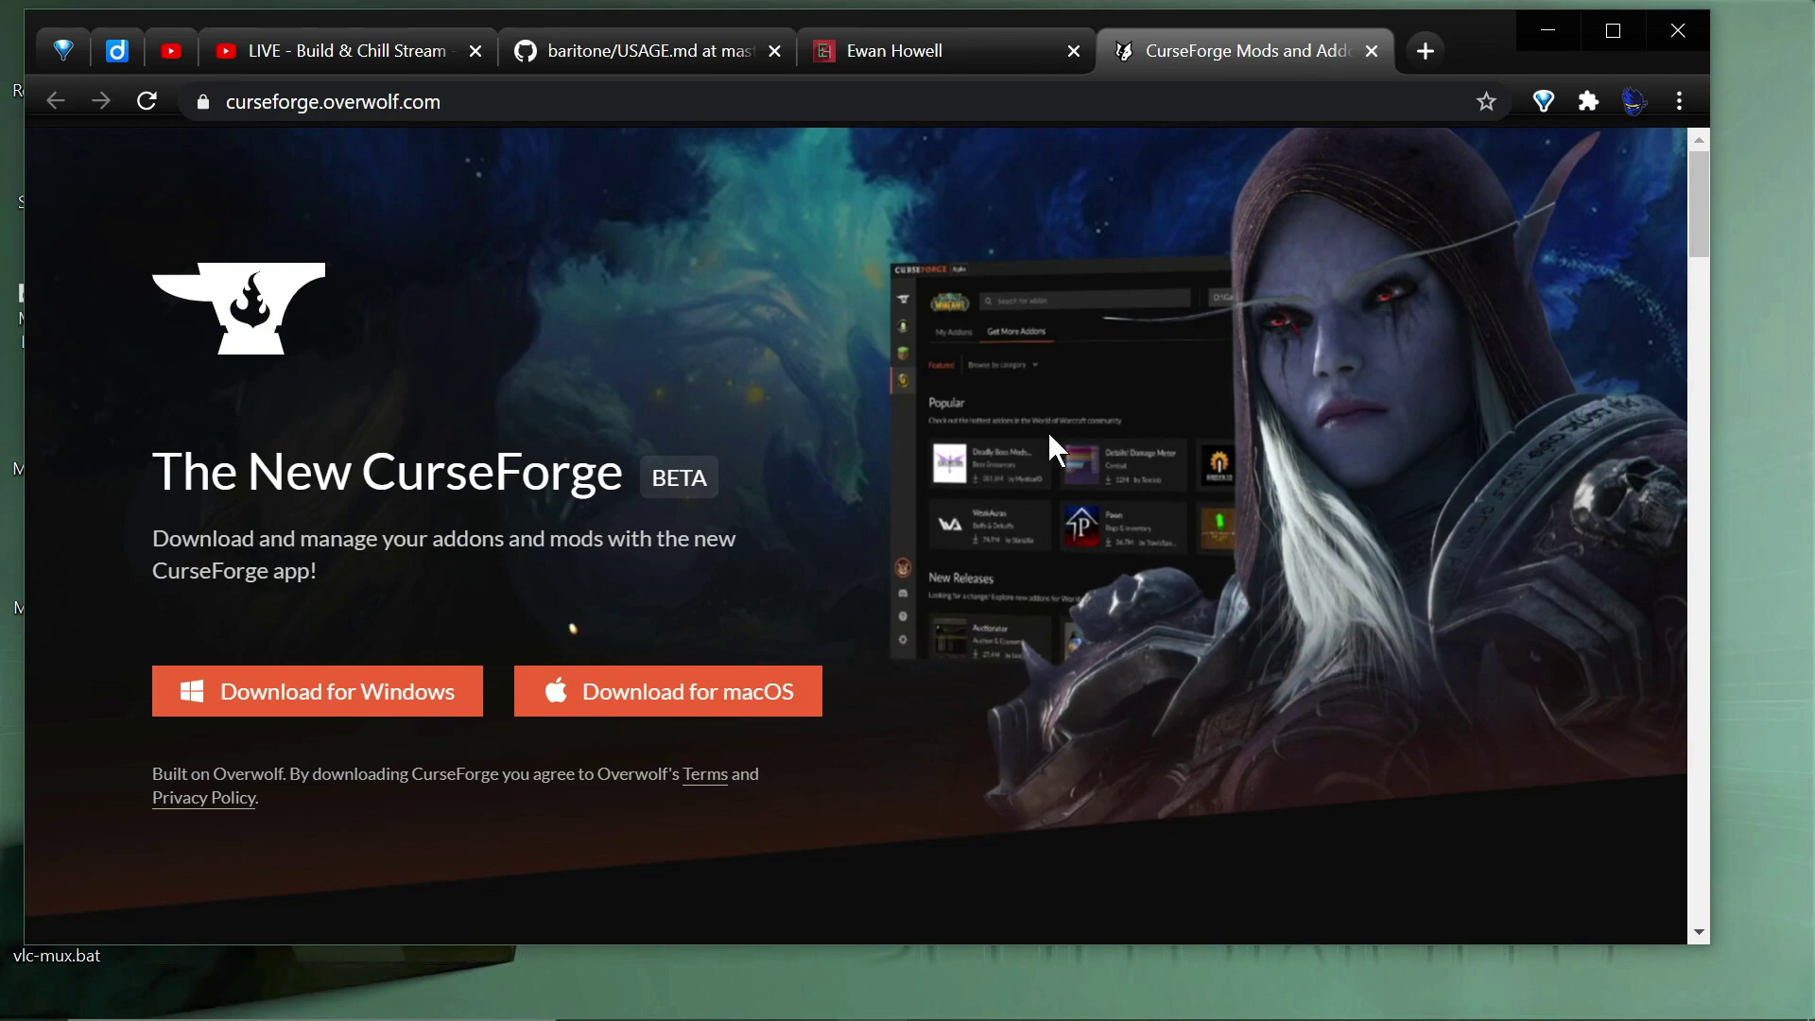